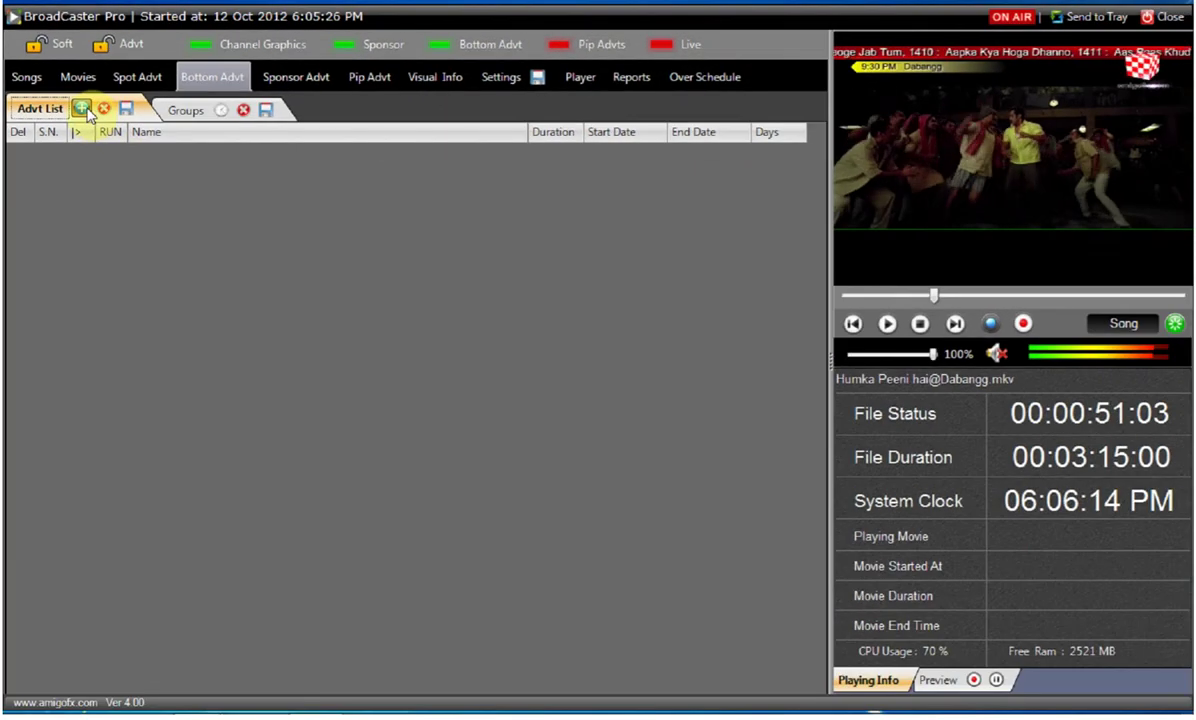
- Add the audicar, cocacola, hundai, Maruti, mcdonalds, pepsico, peterengland and rolex compositions to the bottom advertisement list with duration 60
{"action": "left_click", "coordinate": [82, 108]}
{"action": "left_click", "coordinate": [669, 241]}
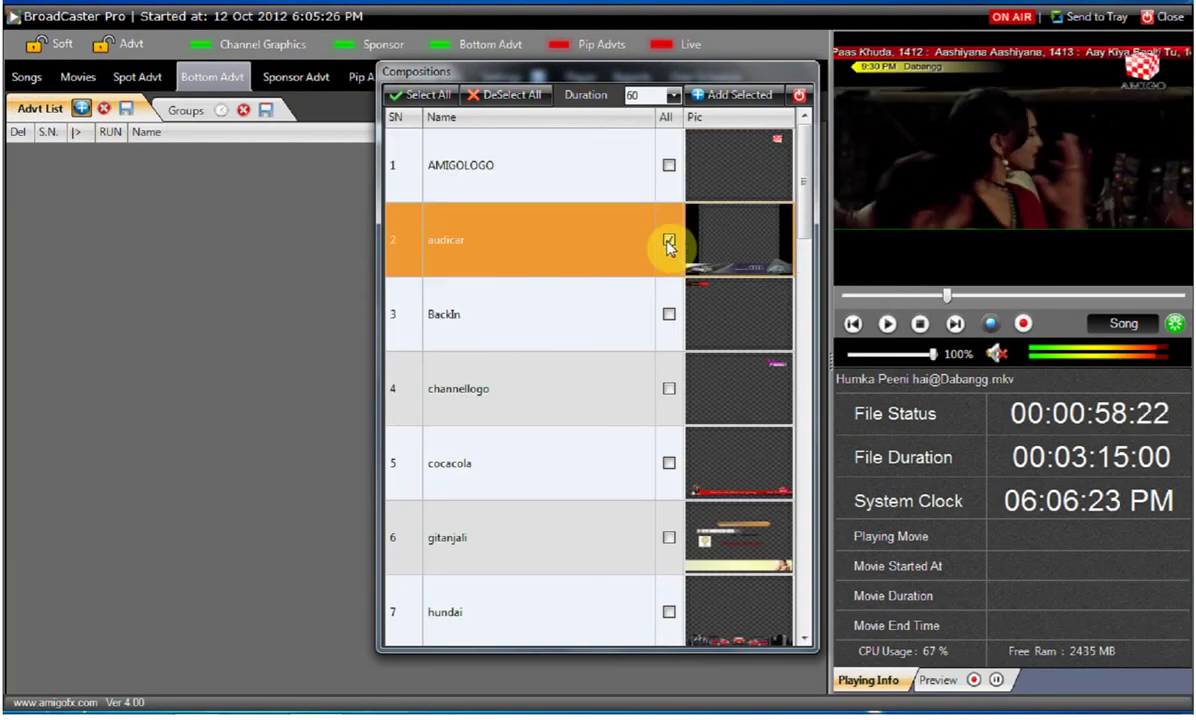
{"action": "left_click_drag", "start_coordinate": [806, 228], "coordinate": [808, 255]}
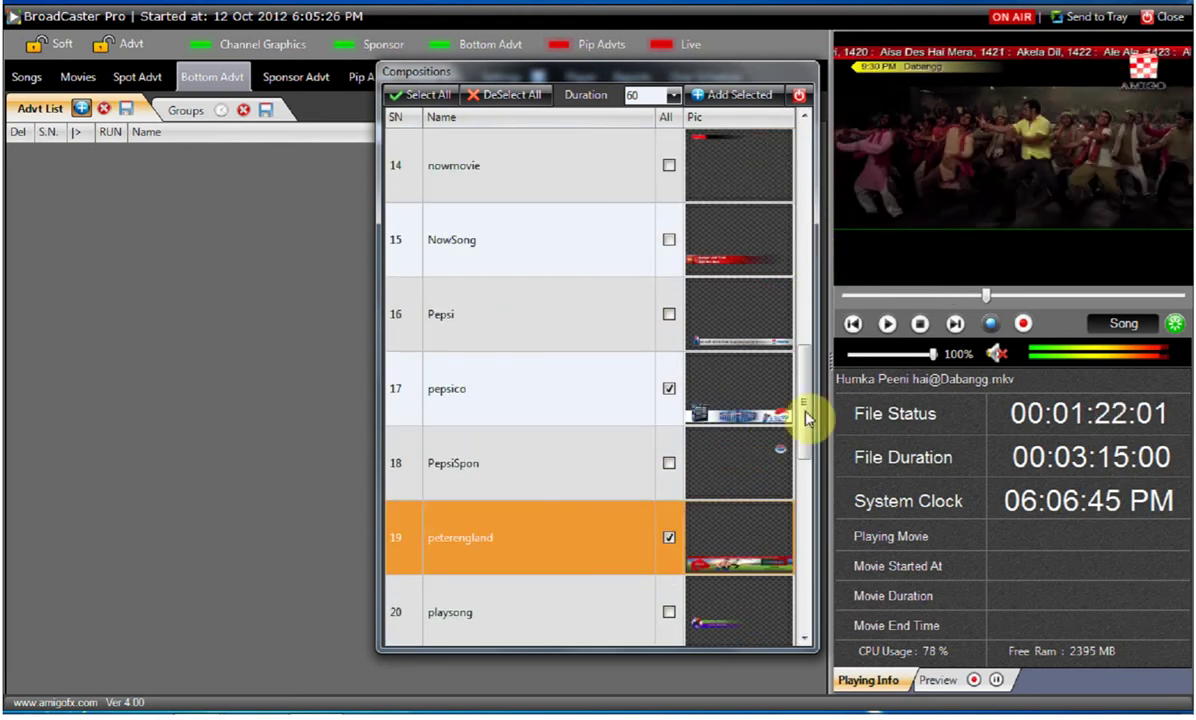
{"action": "left_click_drag", "start_coordinate": [806, 418], "coordinate": [819, 500]}
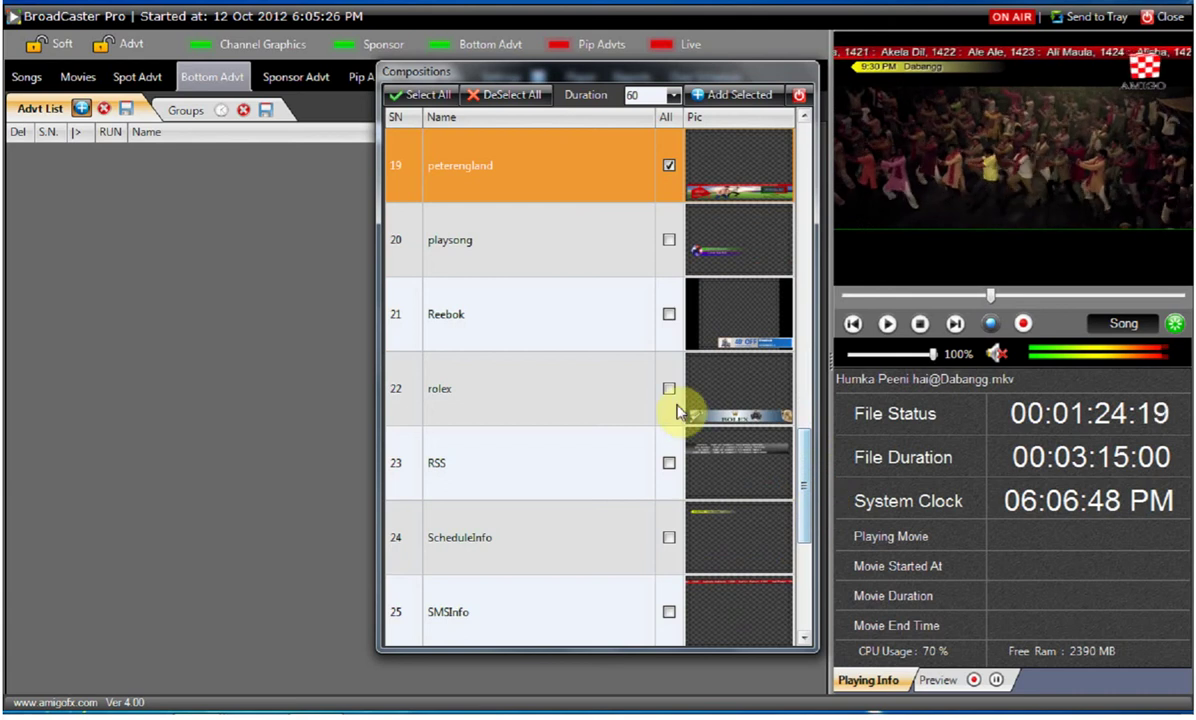
{"action": "left_click", "coordinate": [669, 388]}
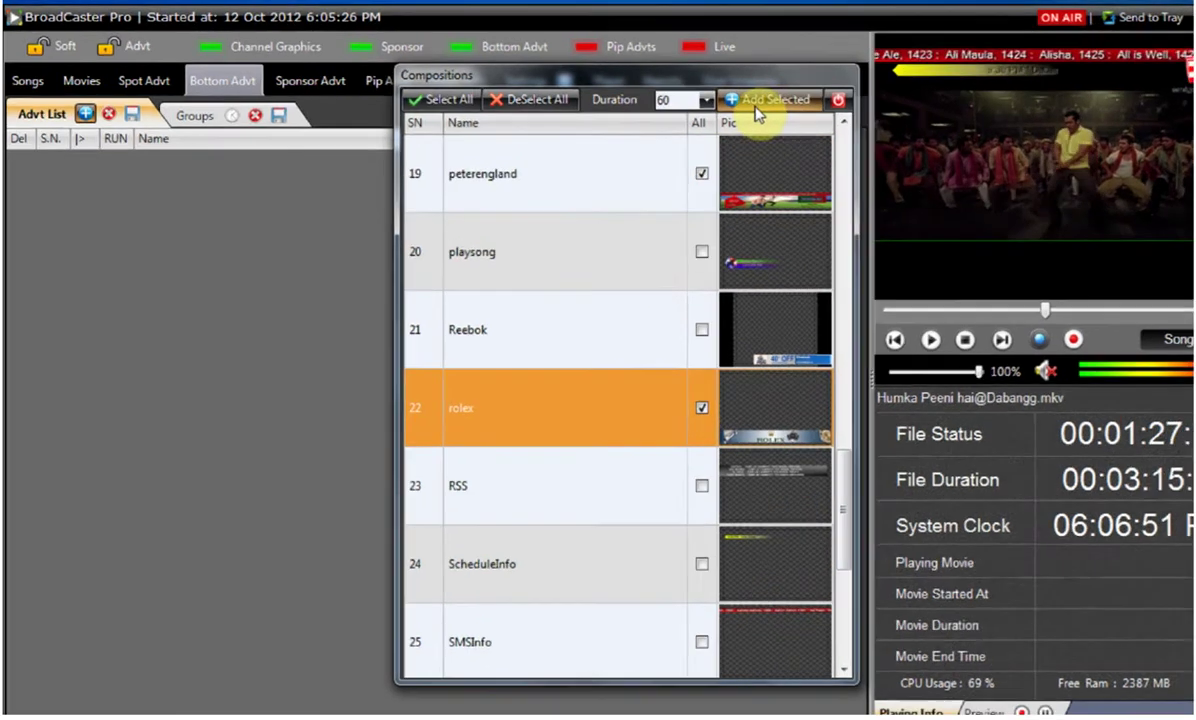
{"action": "left_click", "coordinate": [727, 95]}
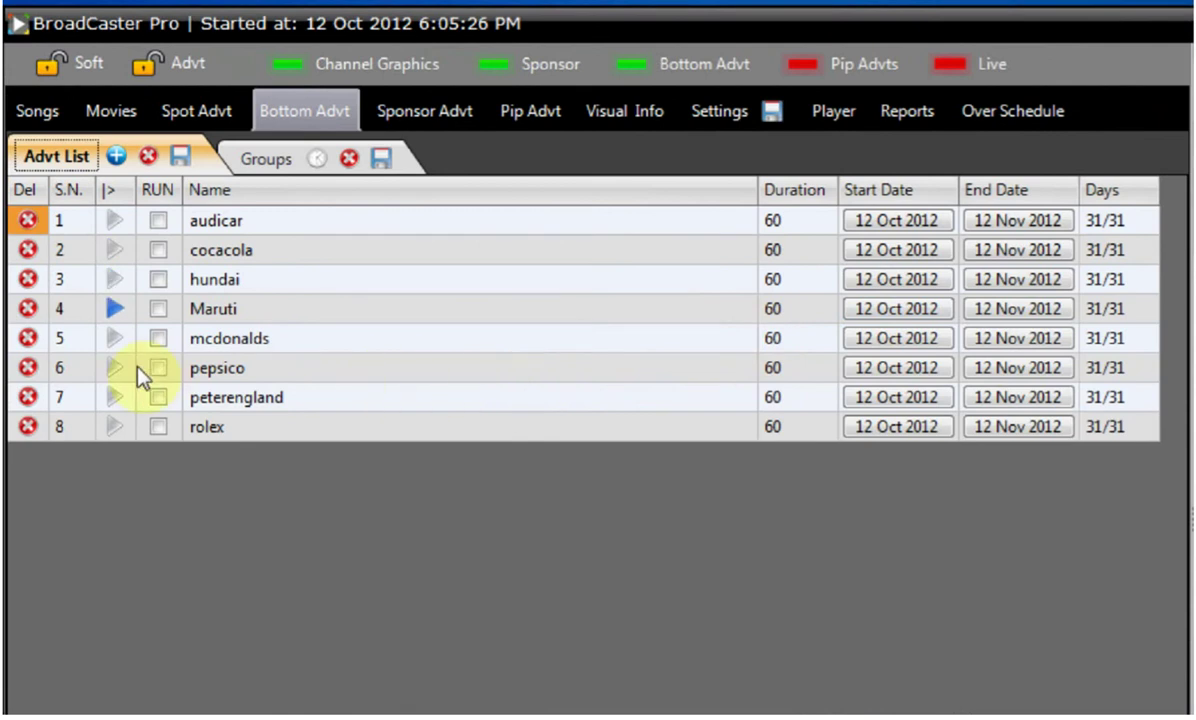
- Set the end date of the audicar advertisement to 02 Nov 2012
{"action": "left_click", "coordinate": [406, 228]}
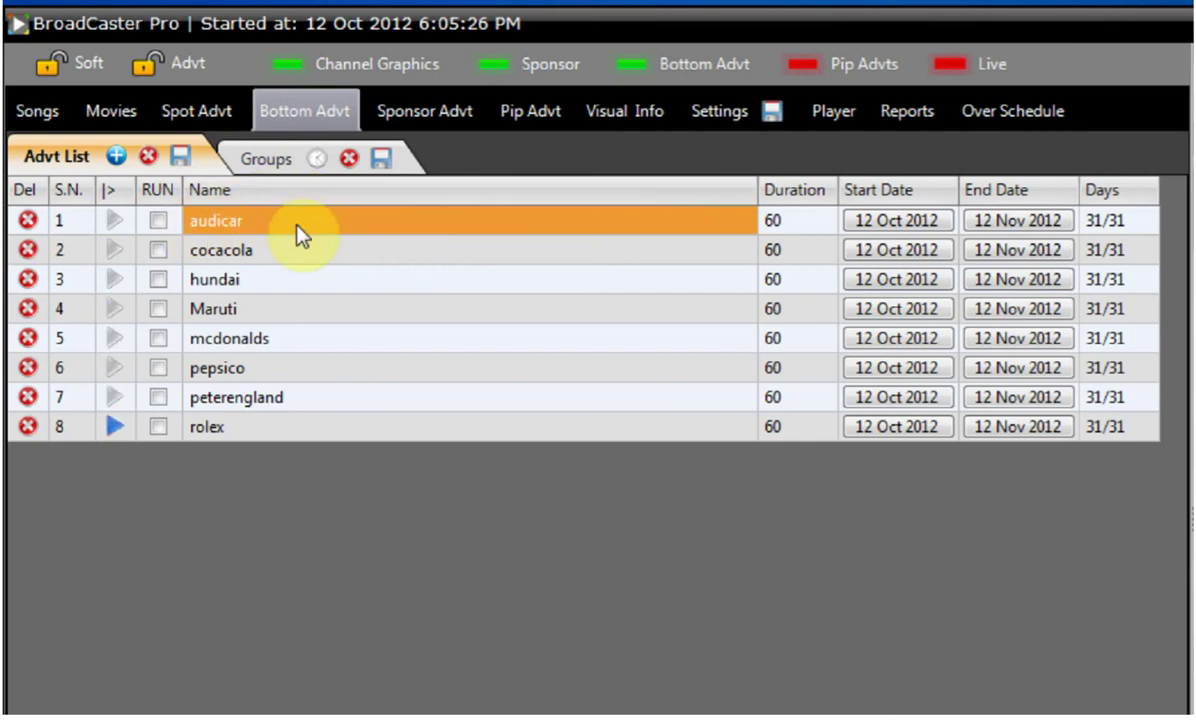
{"action": "left_click", "coordinate": [770, 226]}
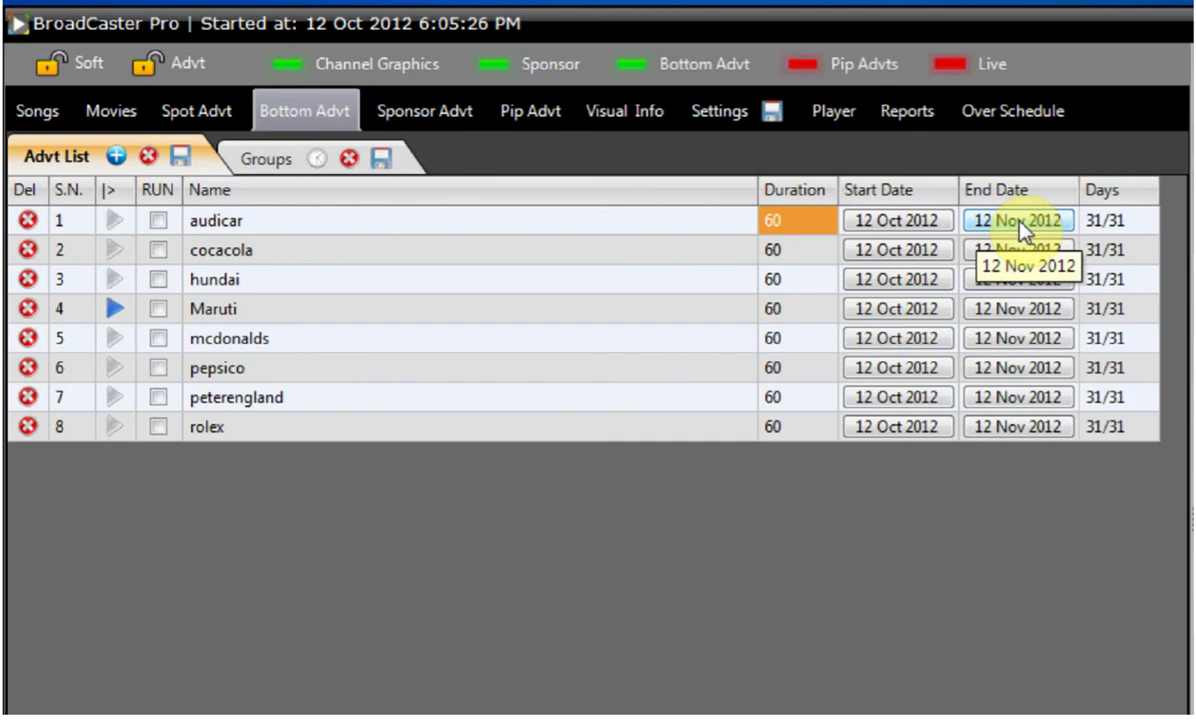
{"action": "left_click", "coordinate": [1020, 223]}
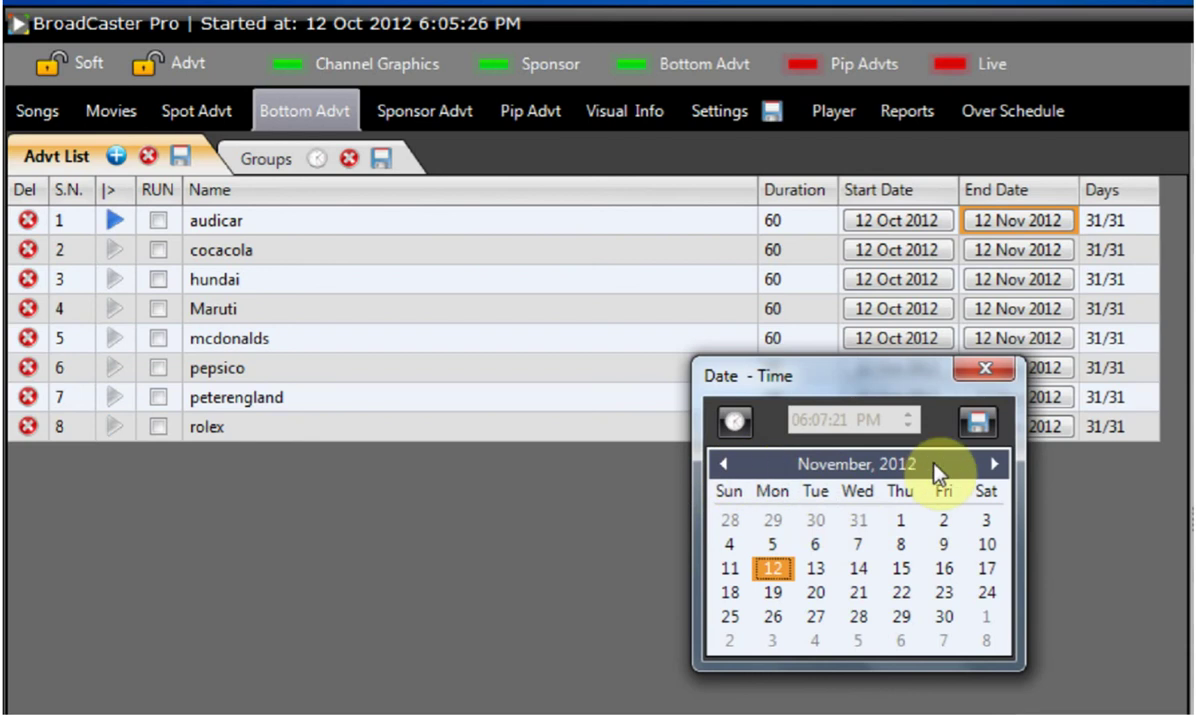
{"action": "left_click", "coordinate": [944, 520]}
{"action": "left_click", "coordinate": [977, 421]}
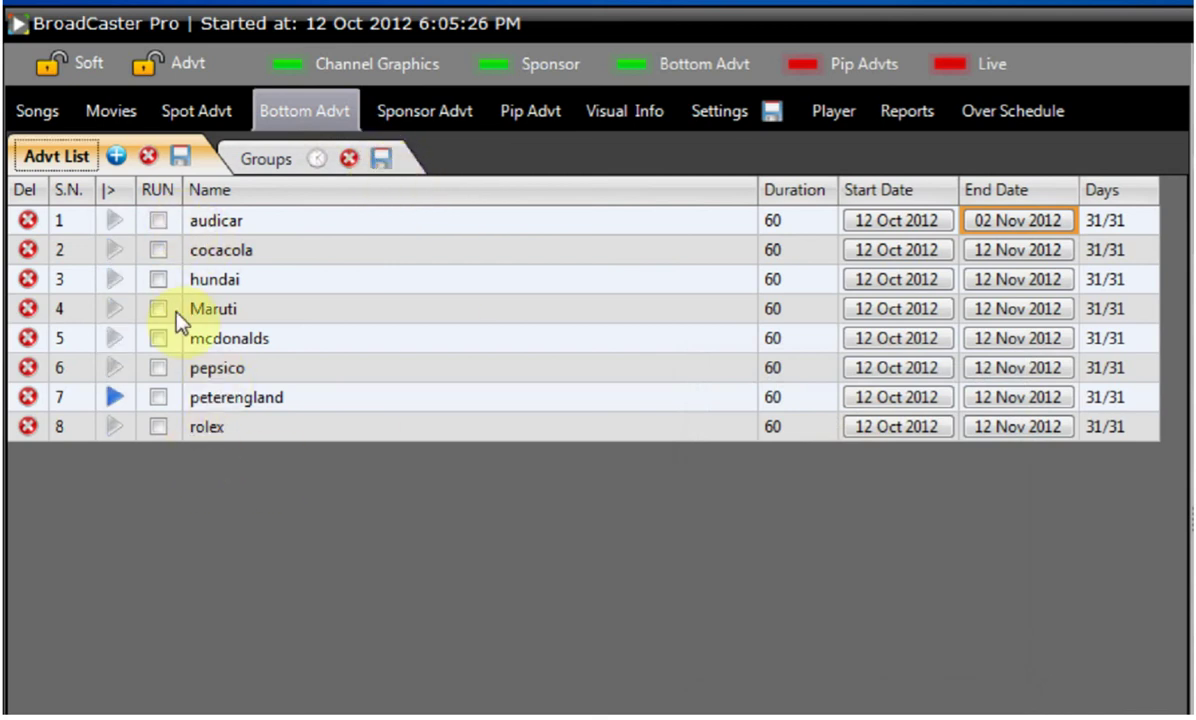
- Enable all eight advertisements from audicar to rolex to run and save the advertisement list
{"action": "left_click", "coordinate": [157, 221]}
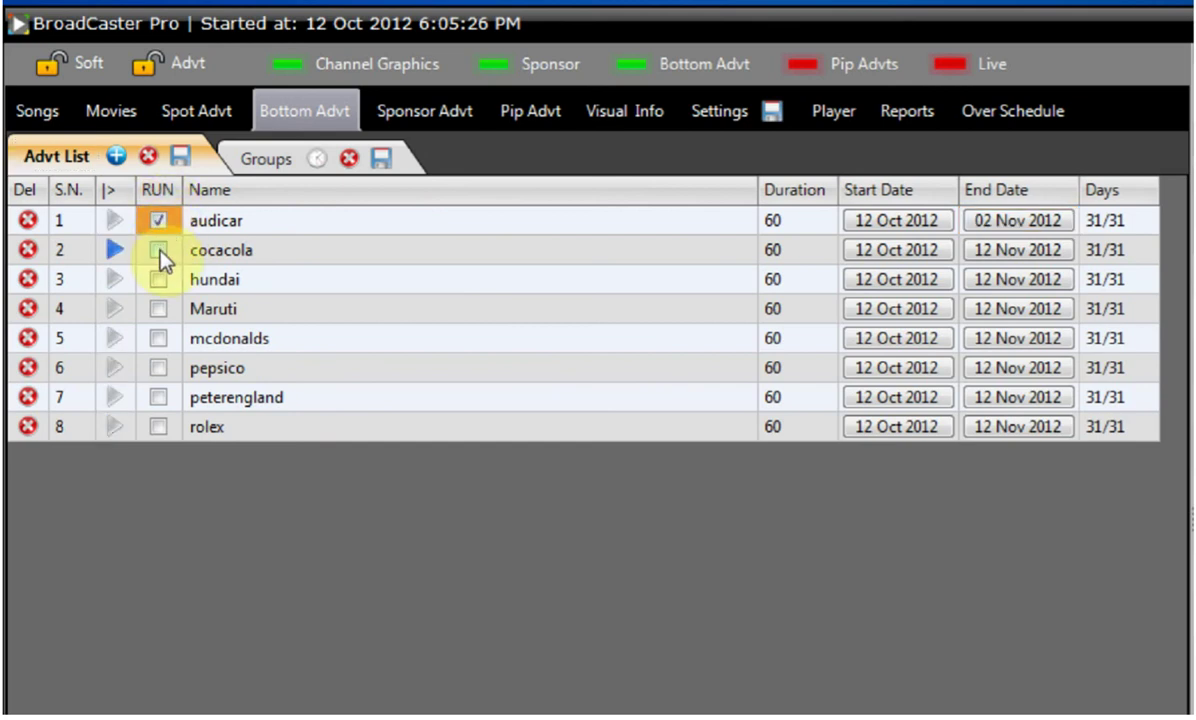
{"action": "left_click", "coordinate": [157, 250]}
{"action": "left_click", "coordinate": [158, 277]}
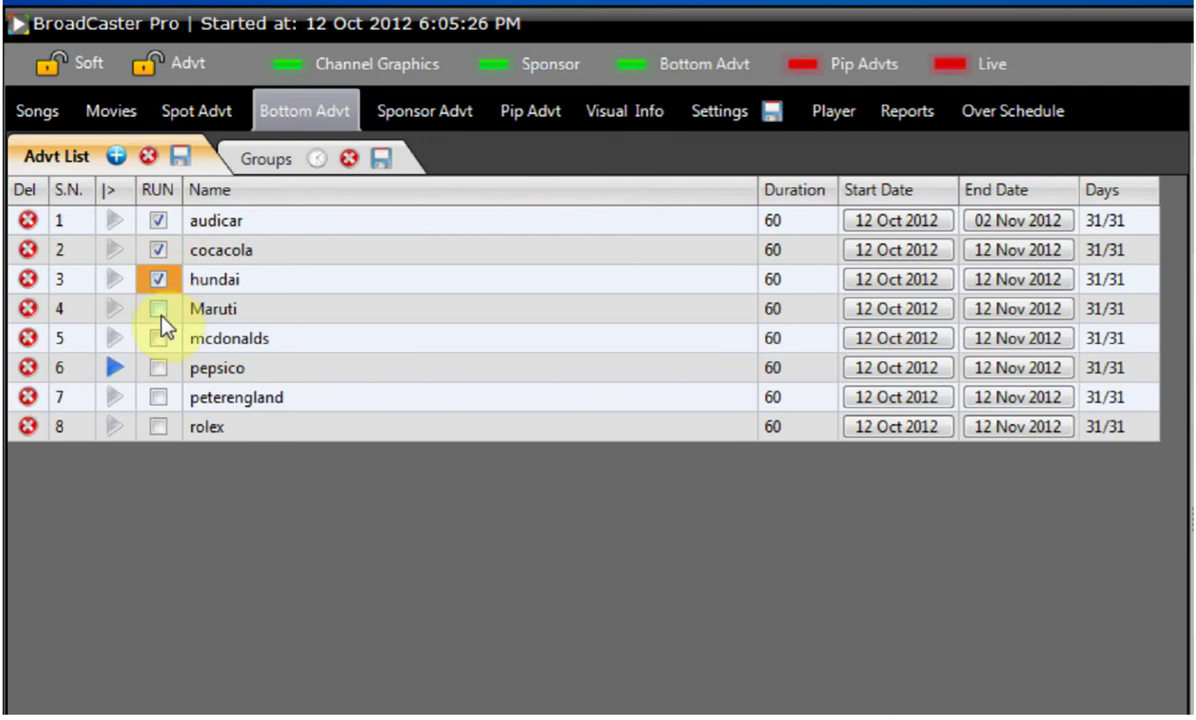
{"action": "left_click", "coordinate": [157, 308]}
{"action": "left_click", "coordinate": [157, 338]}
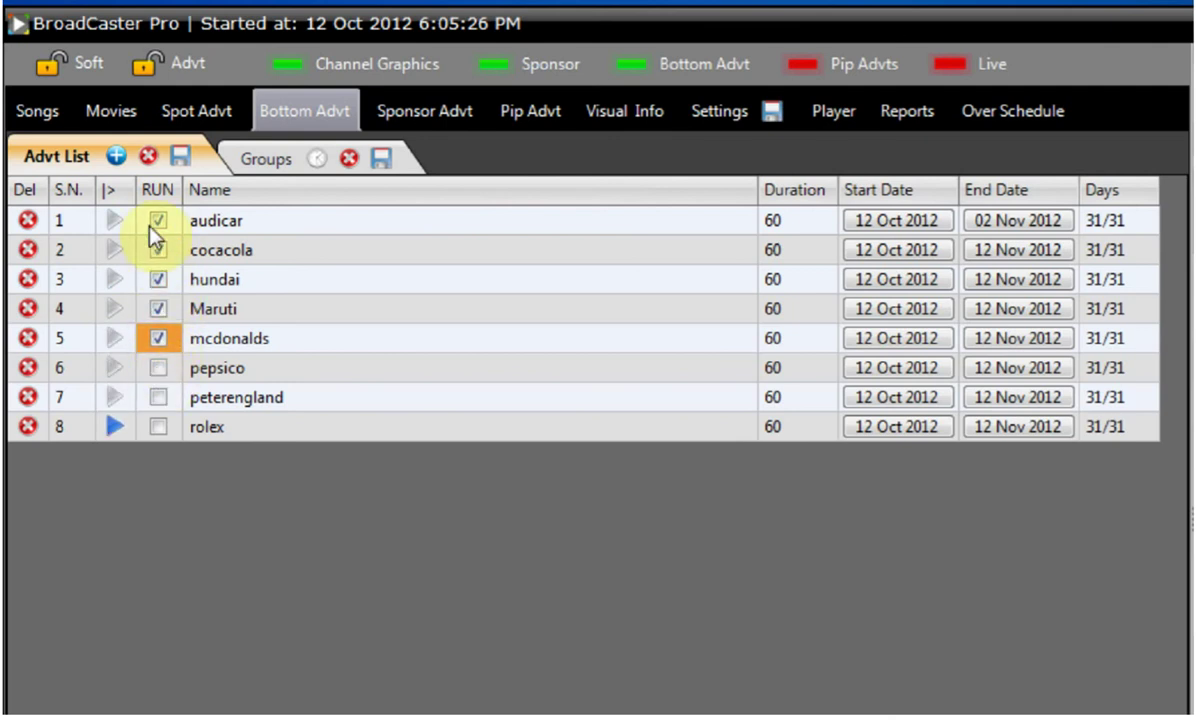
{"action": "left_click", "coordinate": [152, 199]}
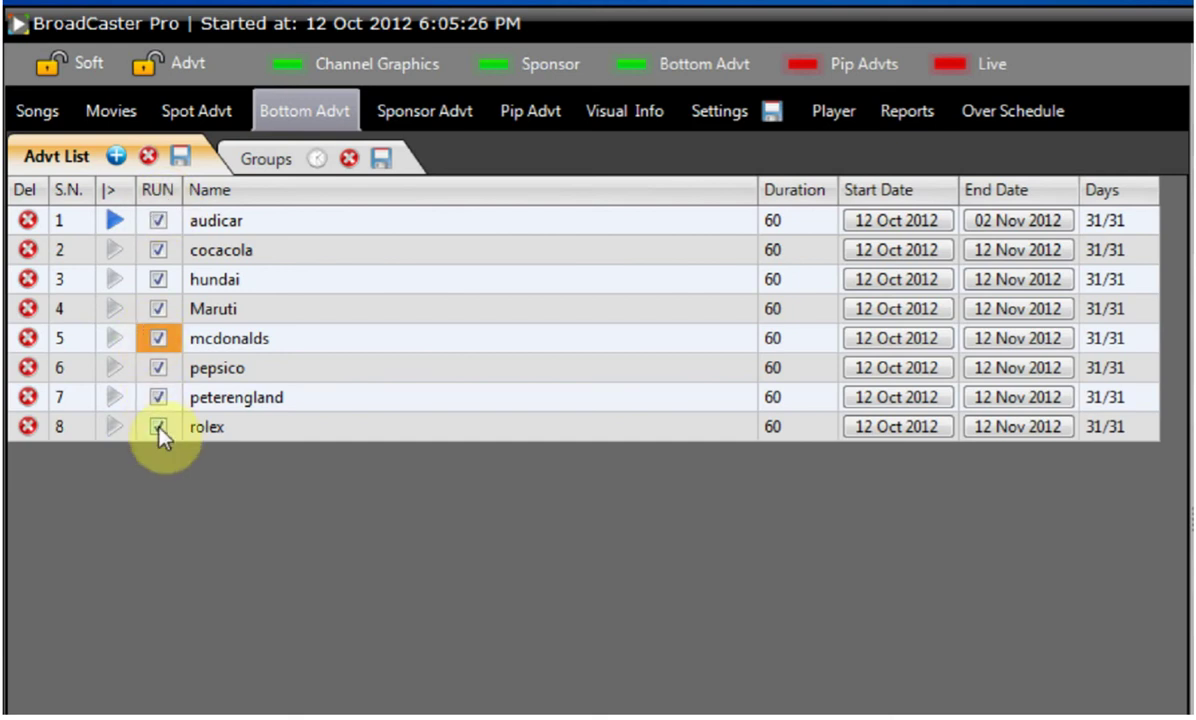
{"action": "left_click", "coordinate": [180, 156]}
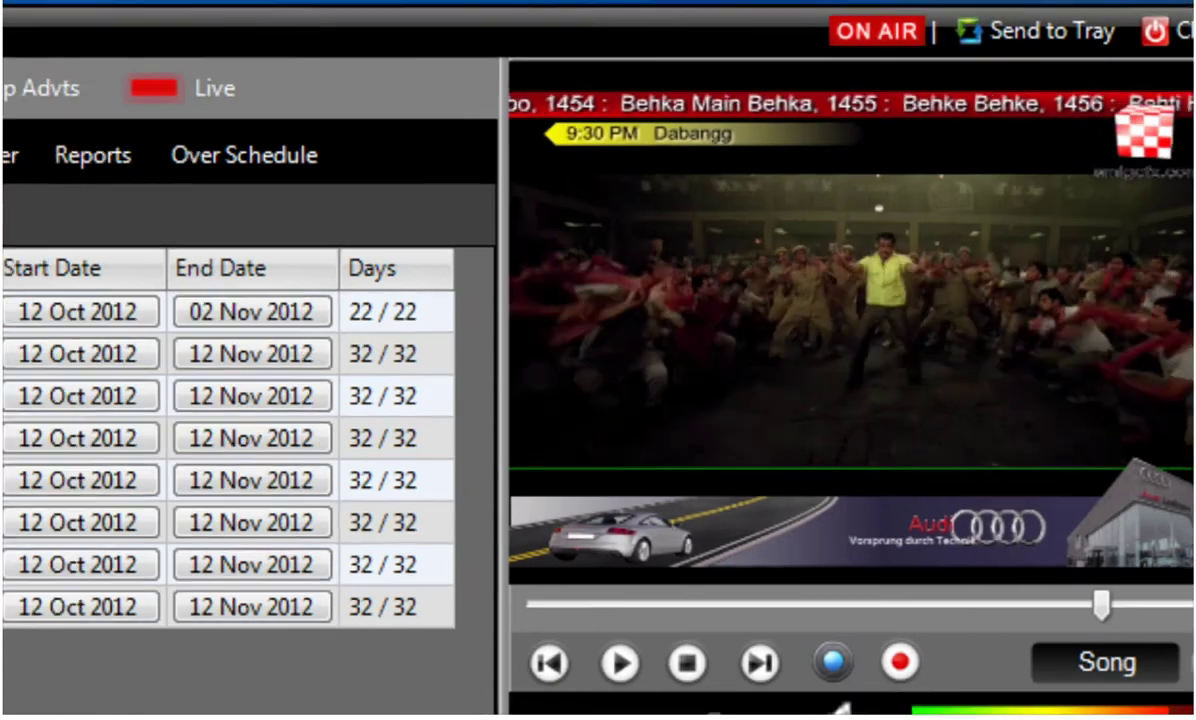
- Set the duration of audicar to 30 and of cocacola to 25
{"action": "left_click", "coordinate": [440, 267]}
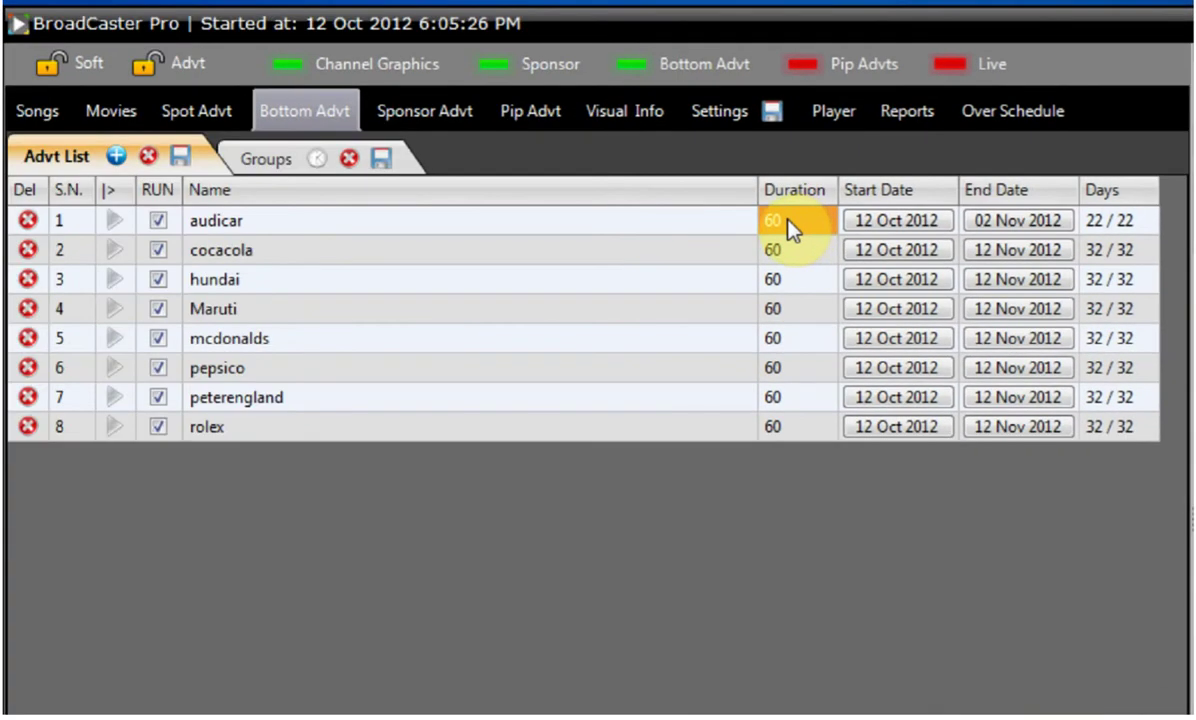
{"action": "left_click", "coordinate": [775, 222]}
{"action": "double_click", "coordinate": [773, 221]}
{"action": "type", "text": "4"}
{"action": "left_click", "coordinate": [795, 251]}
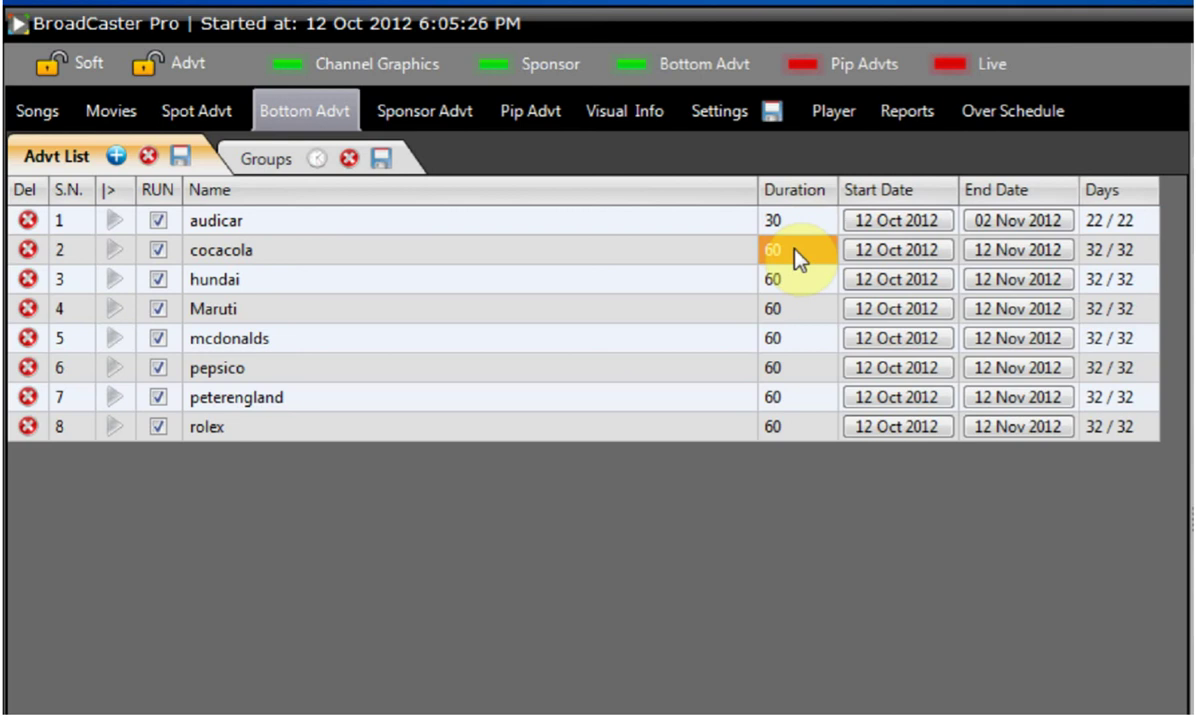
{"action": "type", "text": "25"}
{"action": "key", "text": "Return"}
- Set the duration of each remaining advertisement, from hundai to rolex, to 30
{"action": "type", "text": "3"}
{"action": "key", "text": "Return"}
{"action": "key", "text": "Up"}
{"action": "type", "text": "0"}
{"action": "key", "text": "Return"}
{"action": "key", "text": "Up"}
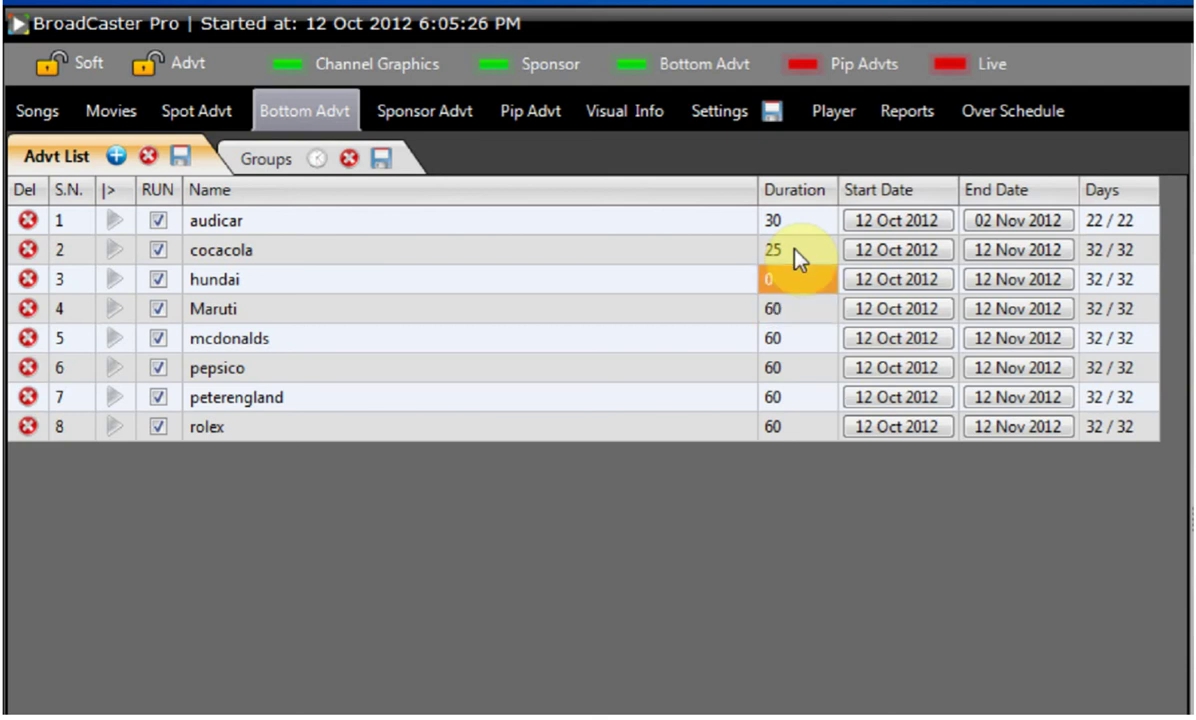
{"action": "type", "text": "30"}
{"action": "key", "text": "Return"}
{"action": "type", "text": "30"}
{"action": "key", "text": "Return"}
{"action": "type", "text": "3"}
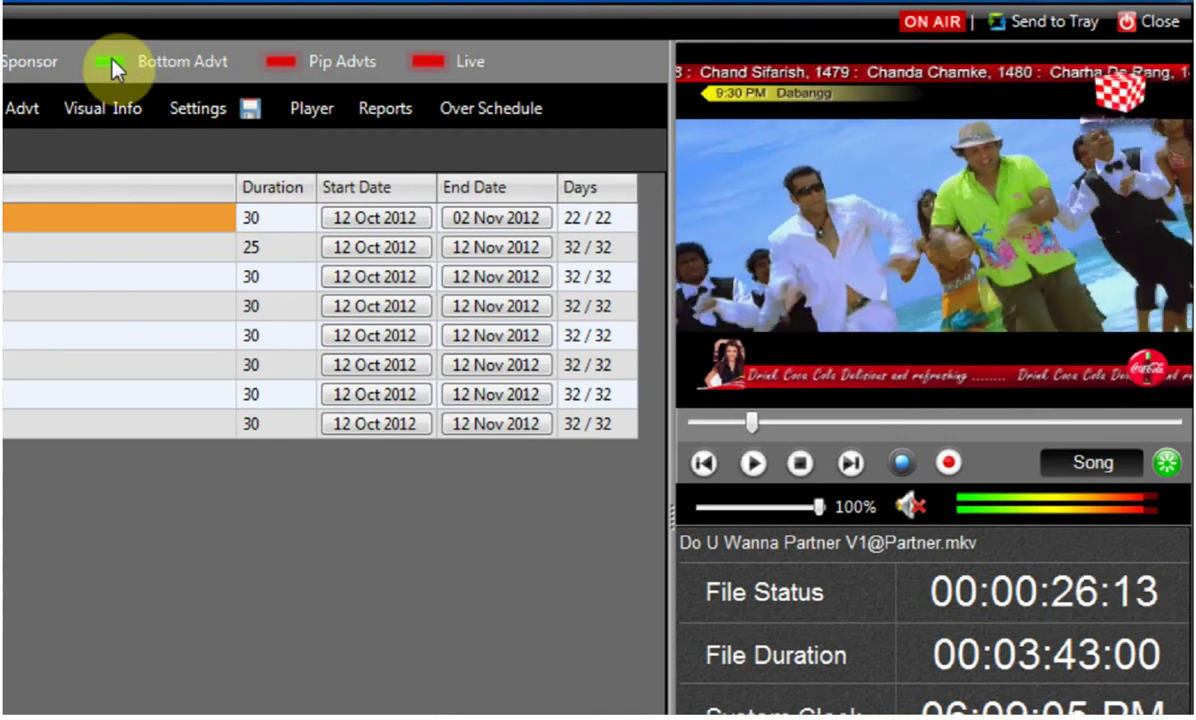
- Switch the bottom advertisement output off and back on
{"action": "left_click", "coordinate": [110, 62]}
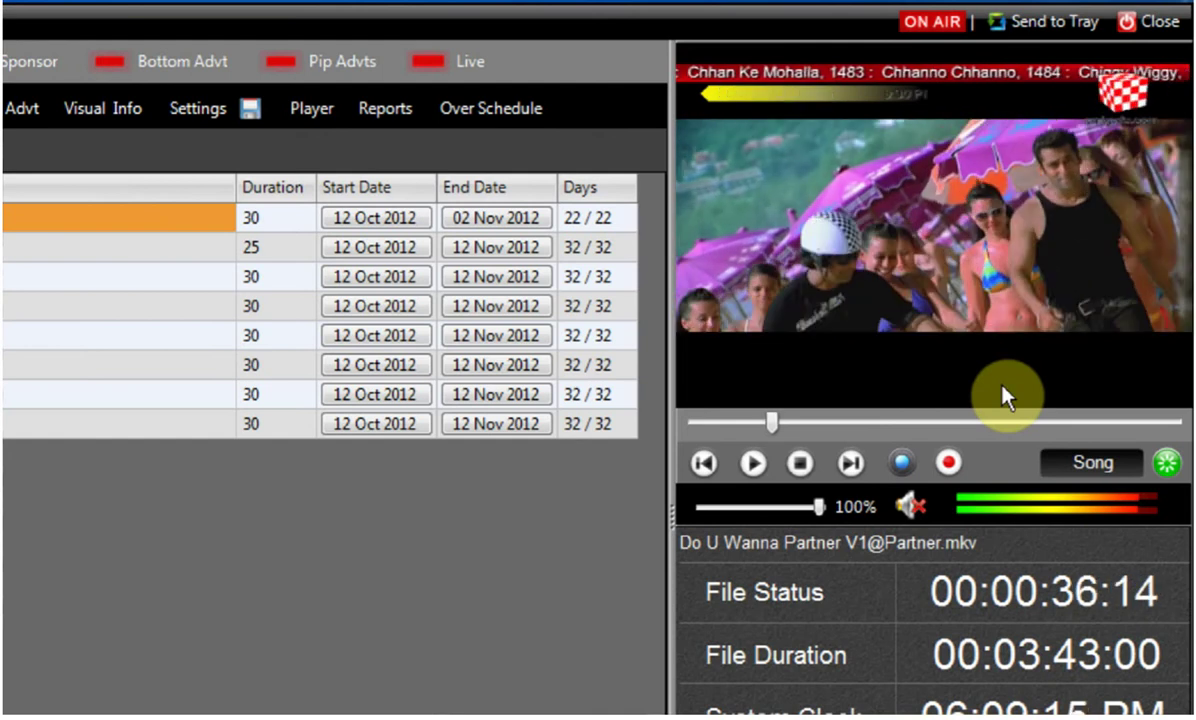
{"action": "left_click", "coordinate": [121, 62]}
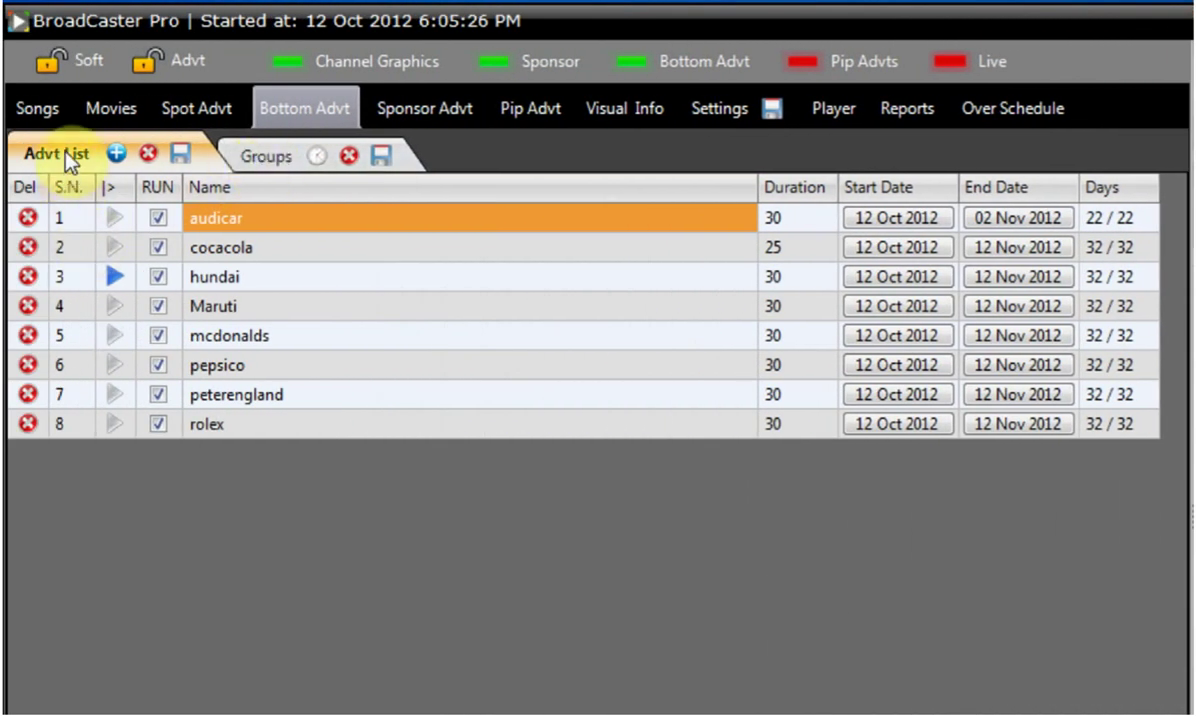
{"action": "left_click", "coordinate": [66, 155]}
{"action": "left_click", "coordinate": [372, 284]}
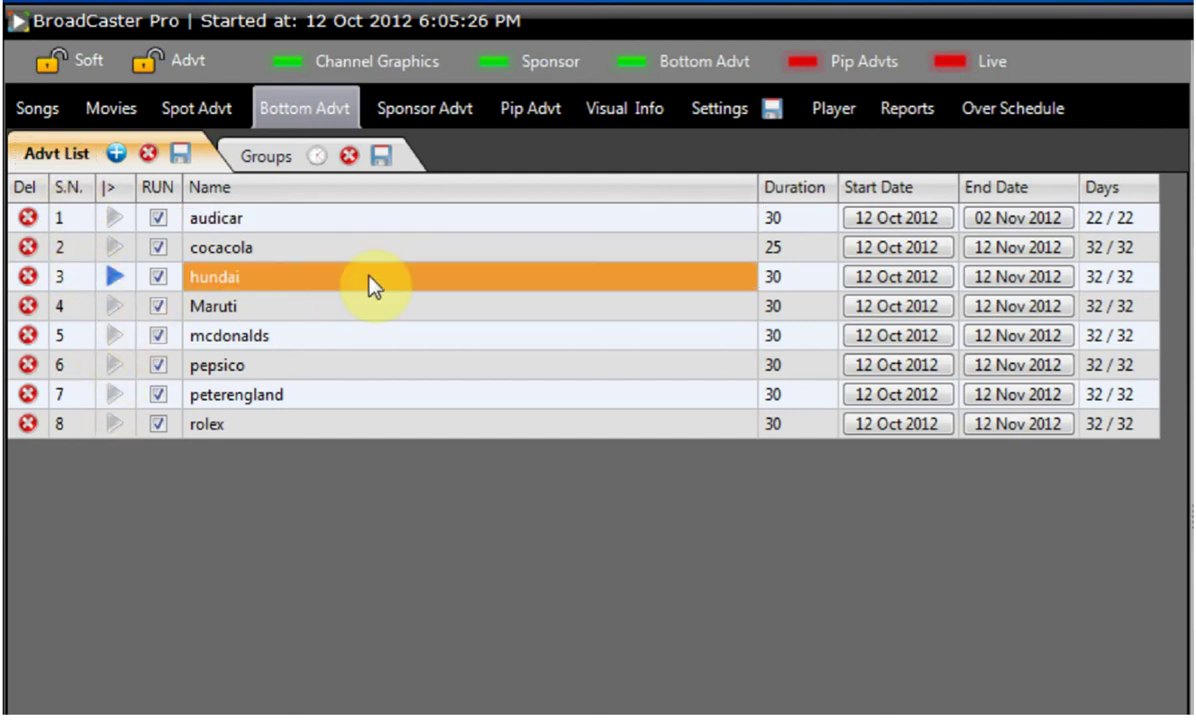
{"action": "left_click", "coordinate": [799, 284]}
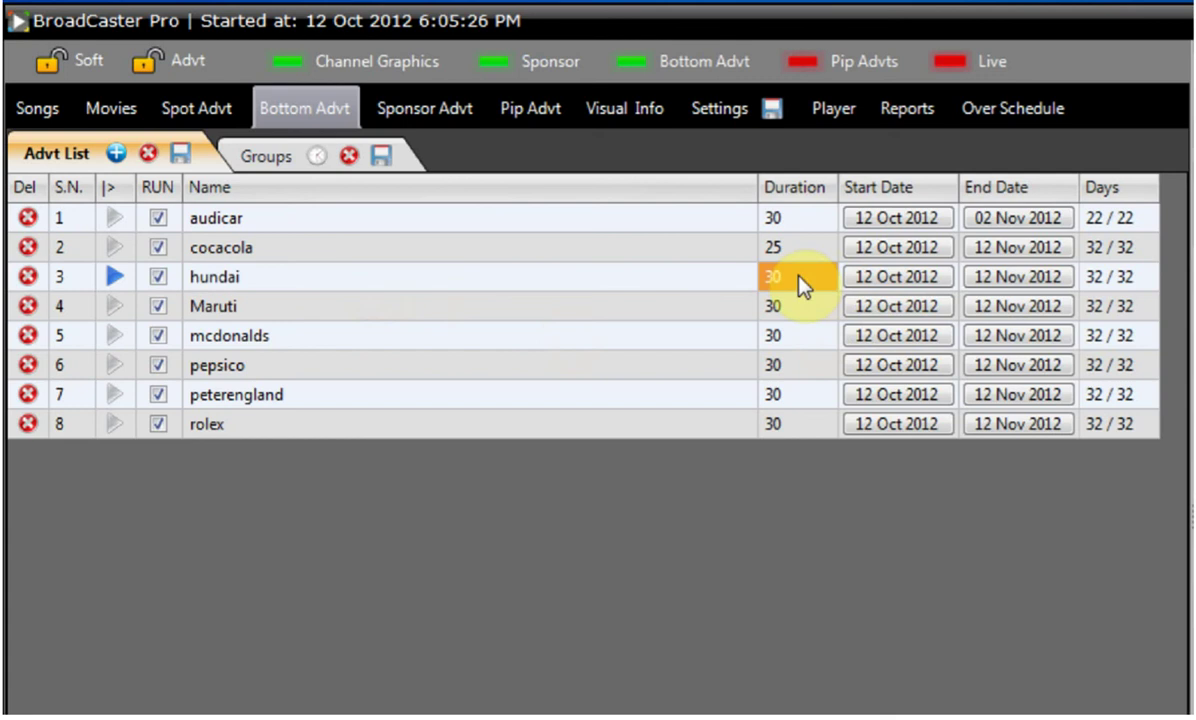
{"action": "left_click", "coordinate": [799, 428]}
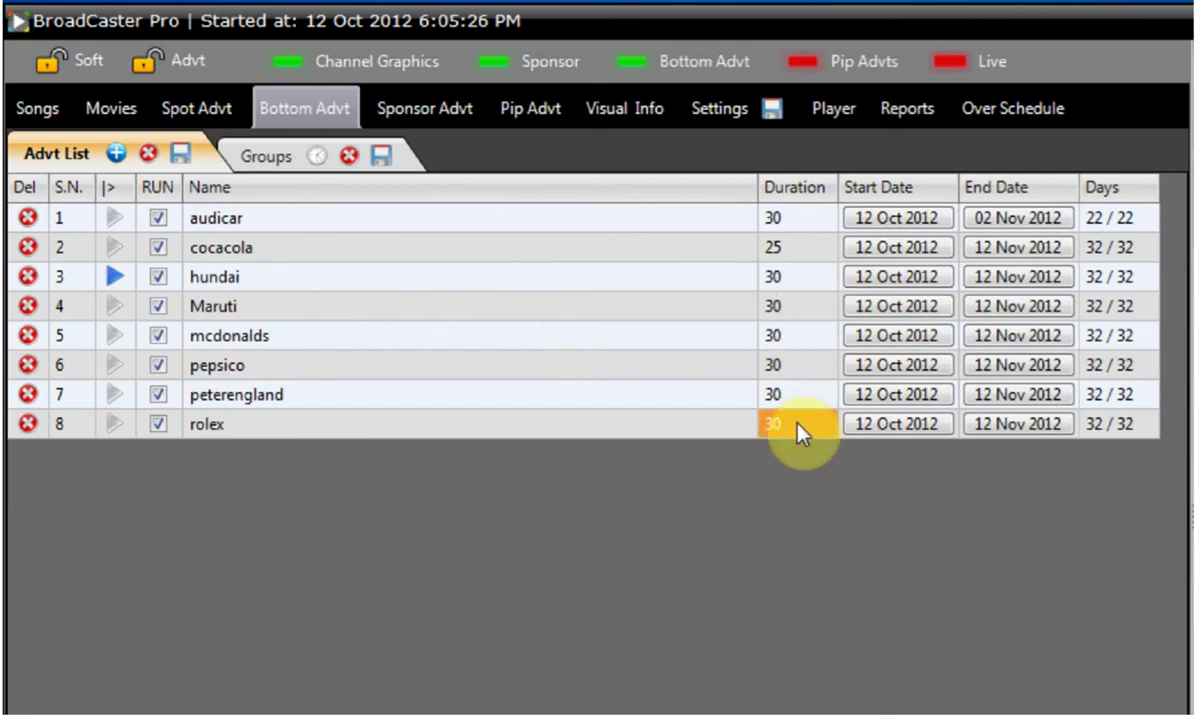
{"action": "left_click", "coordinate": [646, 426]}
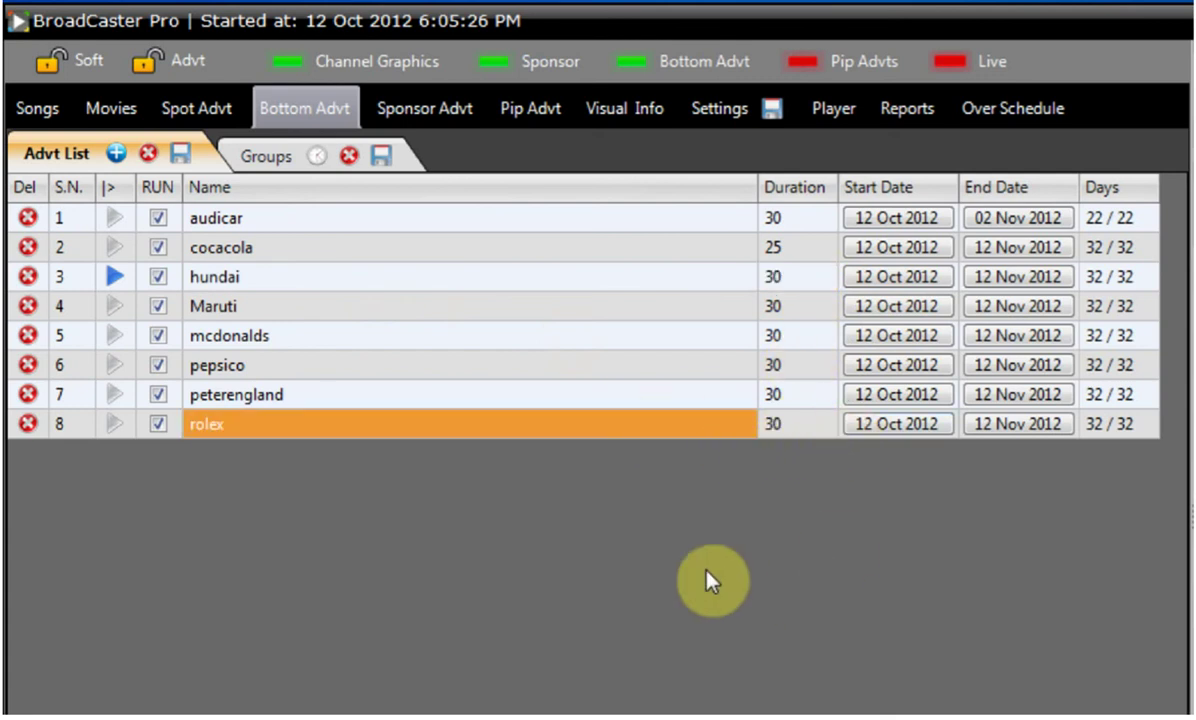
{"action": "left_click", "coordinate": [537, 222]}
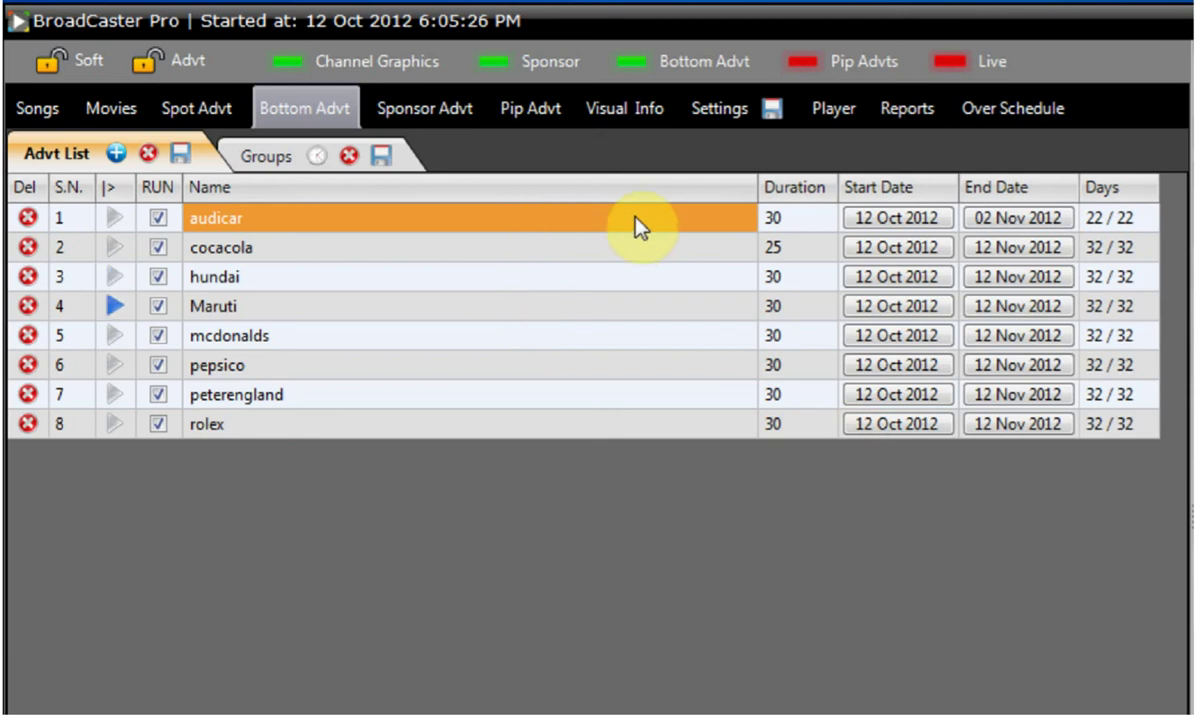
- Enable Bottom Advt Group Scheduling in the program settings and save them
{"action": "left_click", "coordinate": [705, 110]}
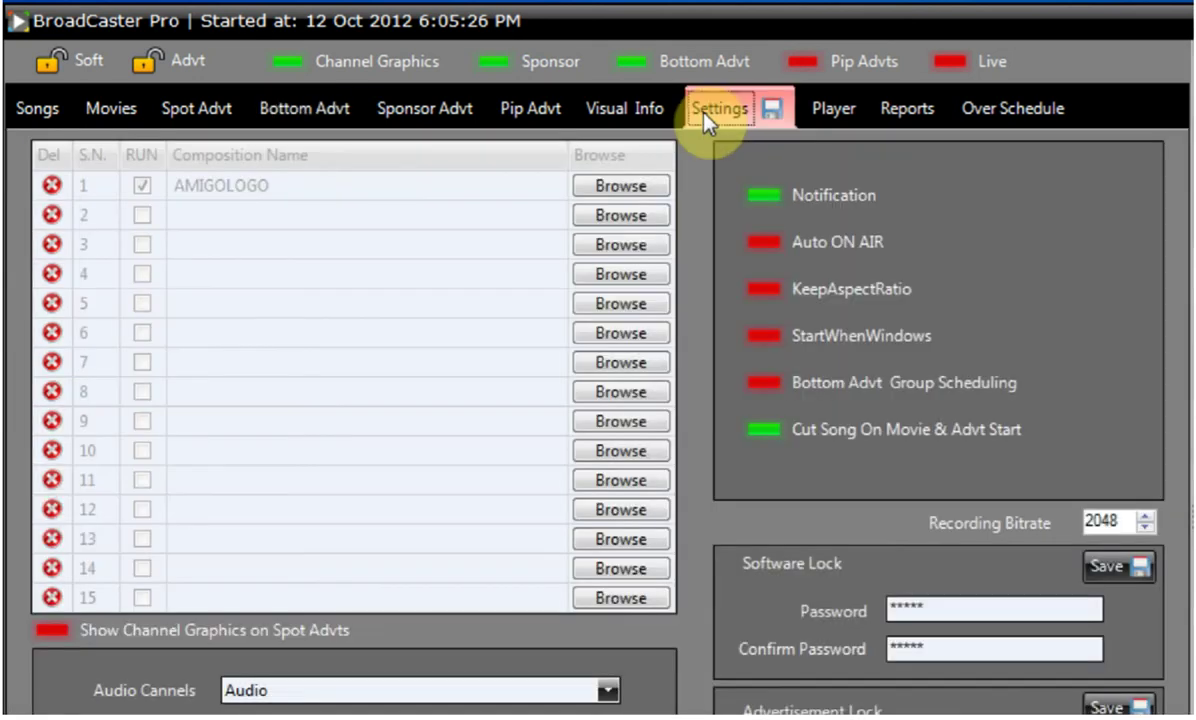
{"action": "left_click", "coordinate": [858, 392]}
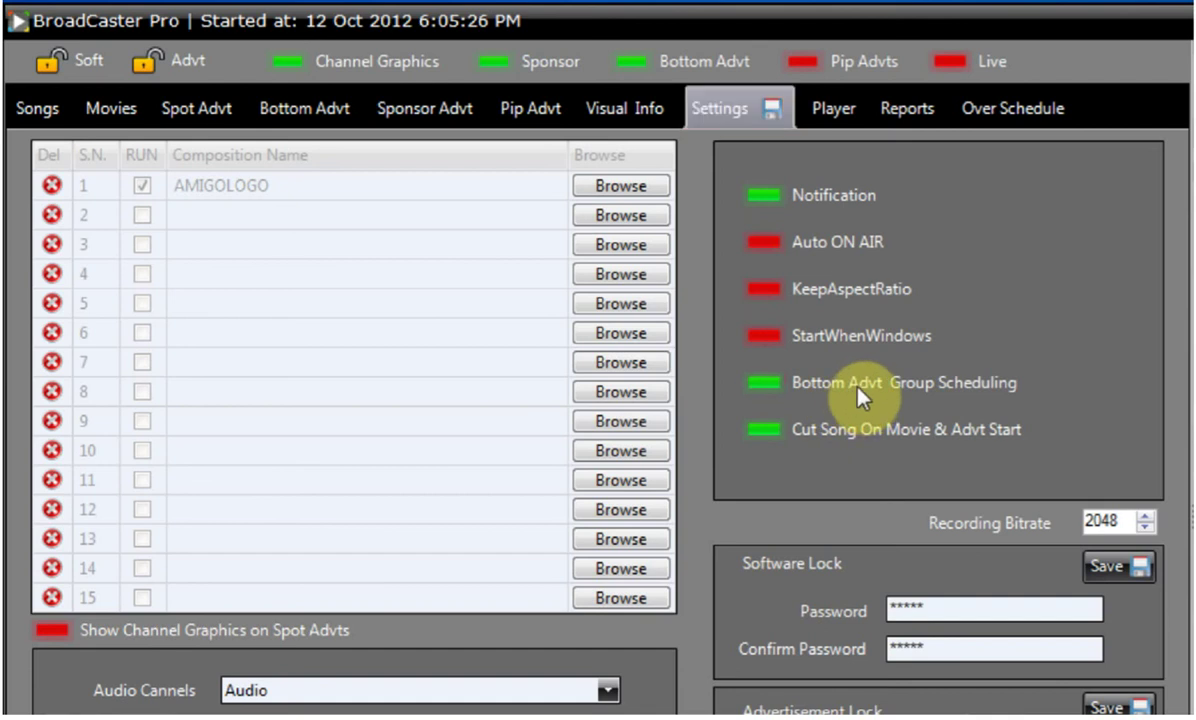
{"action": "left_click", "coordinate": [772, 108]}
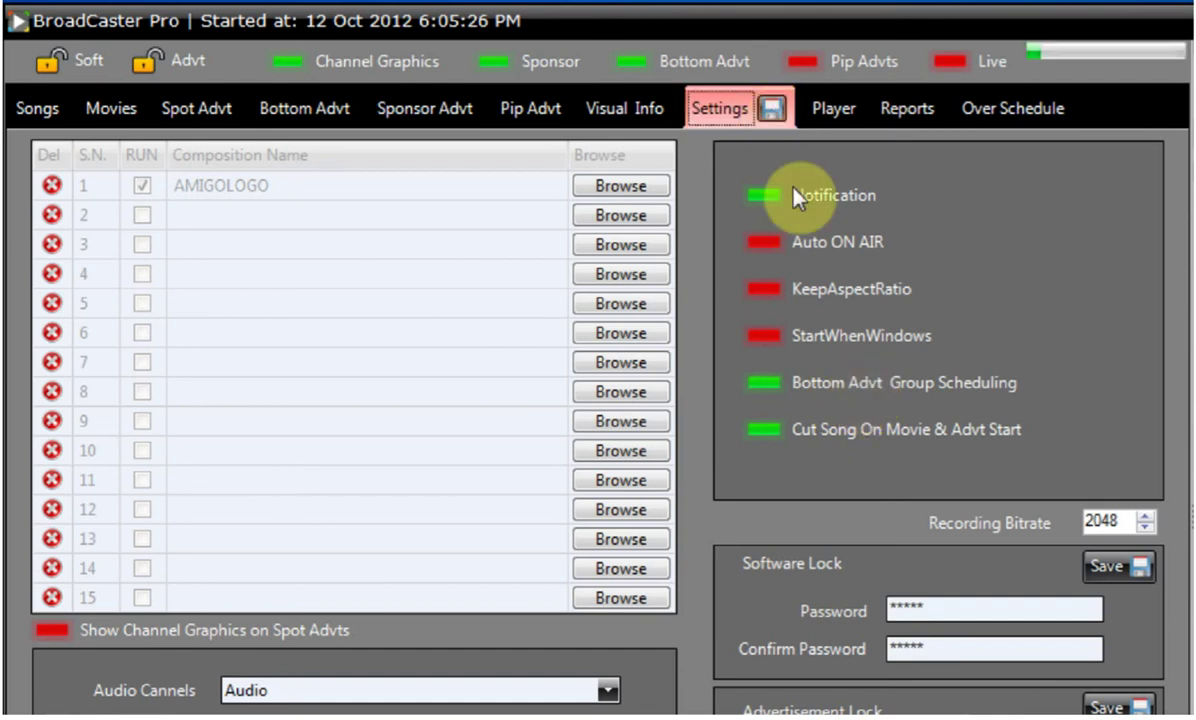
{"action": "left_click", "coordinate": [855, 385]}
{"action": "left_click", "coordinate": [855, 385]}
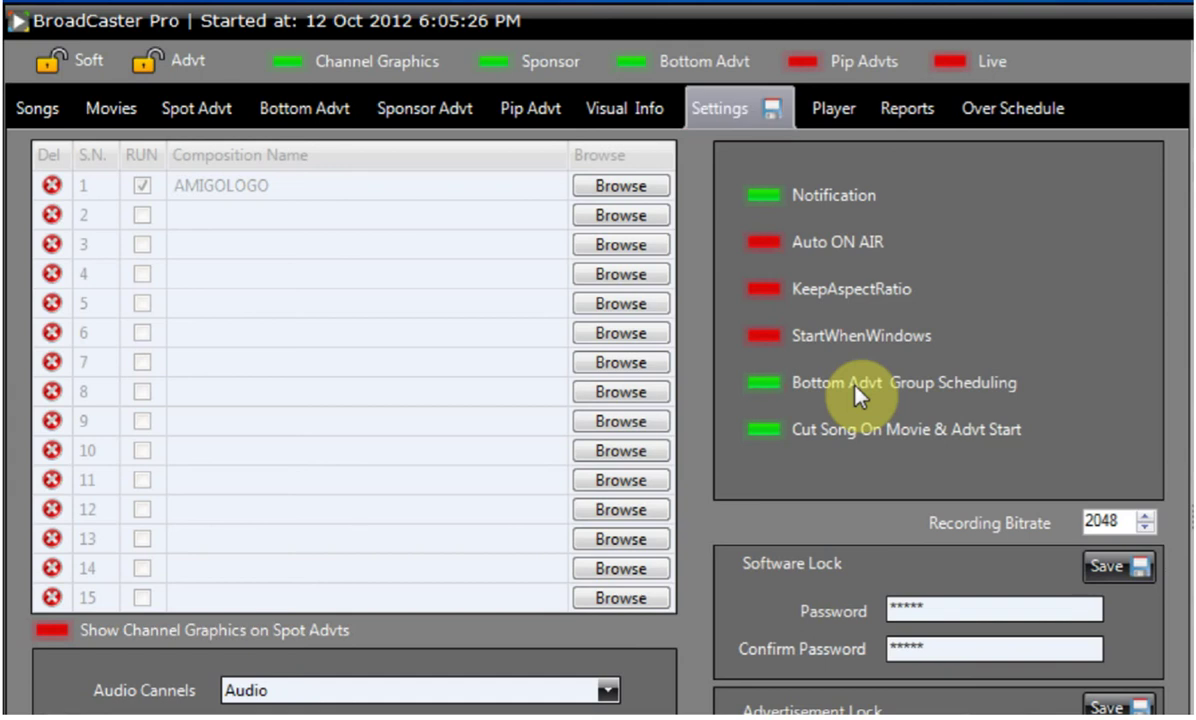
{"action": "left_click", "coordinate": [769, 108]}
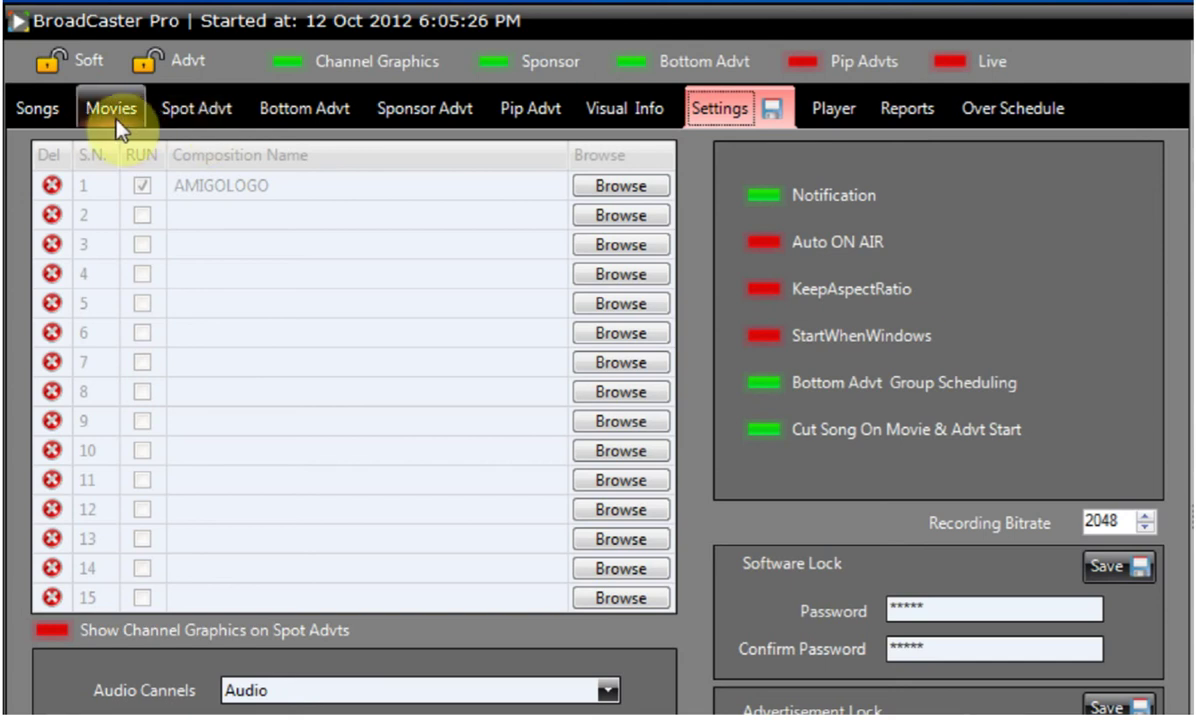
- Create a bottom advertisement group named "Bottom group 1" and save the group list
{"action": "left_click", "coordinate": [296, 112]}
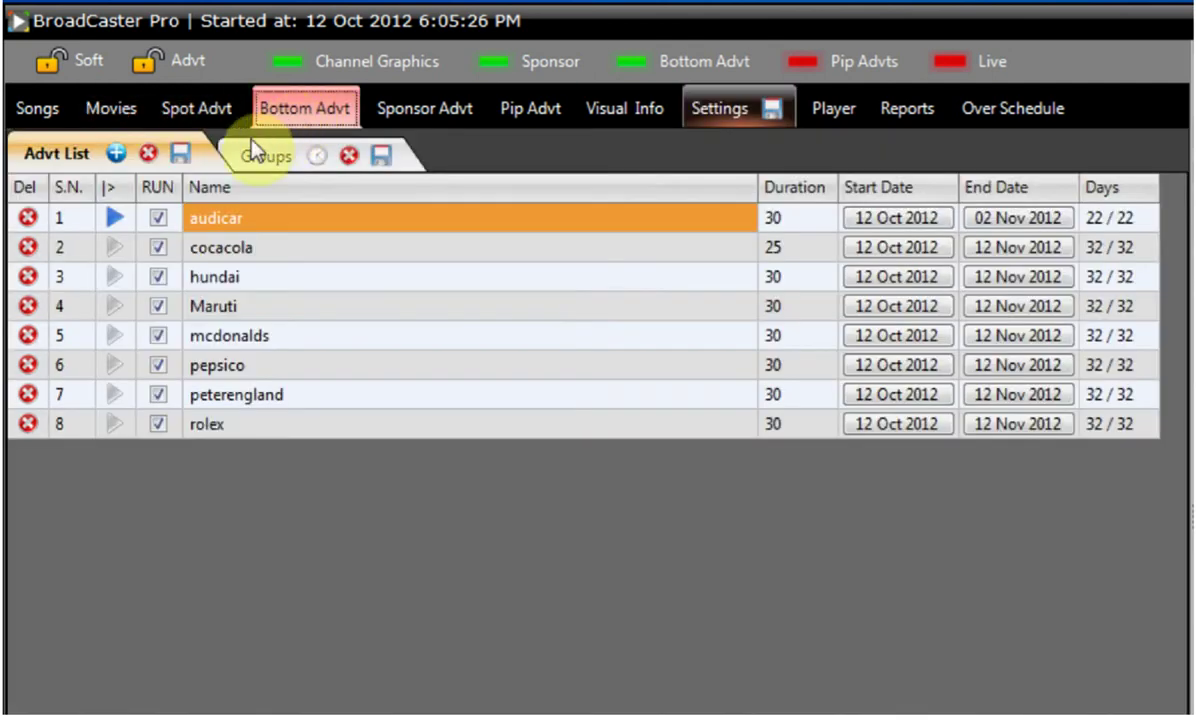
{"action": "left_click", "coordinate": [303, 425]}
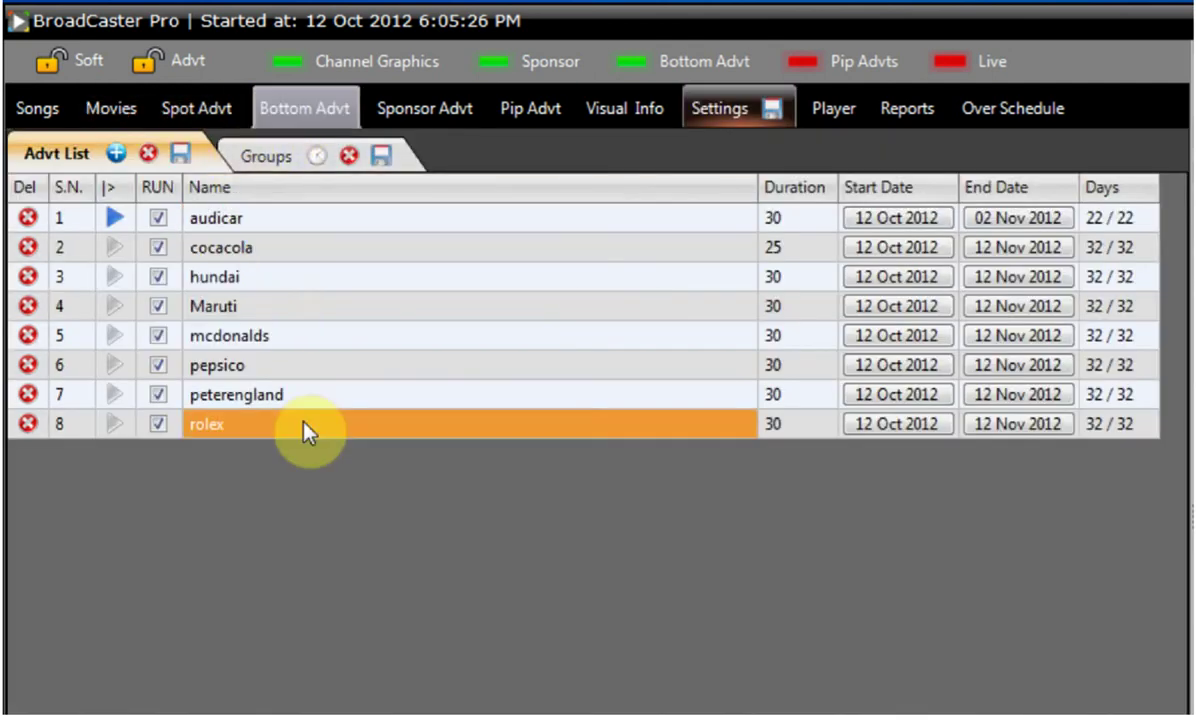
{"action": "left_click", "coordinate": [265, 158]}
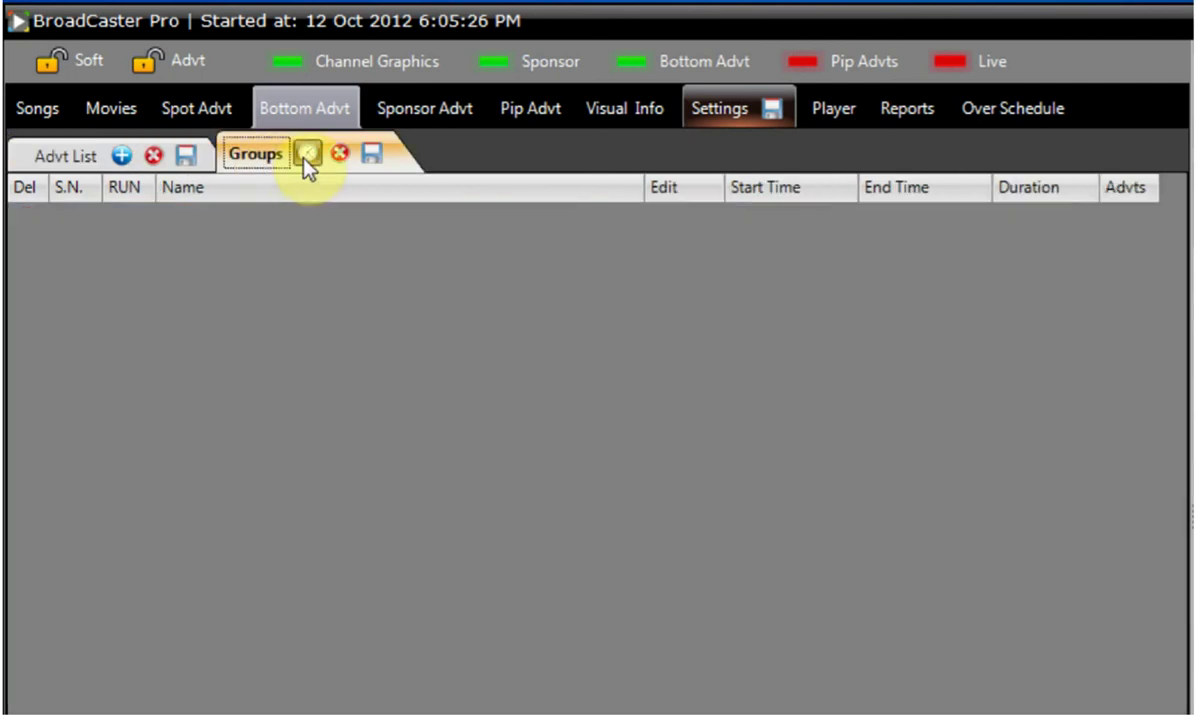
{"action": "left_click", "coordinate": [306, 153]}
{"action": "type", "text": "Bottom group 1"}
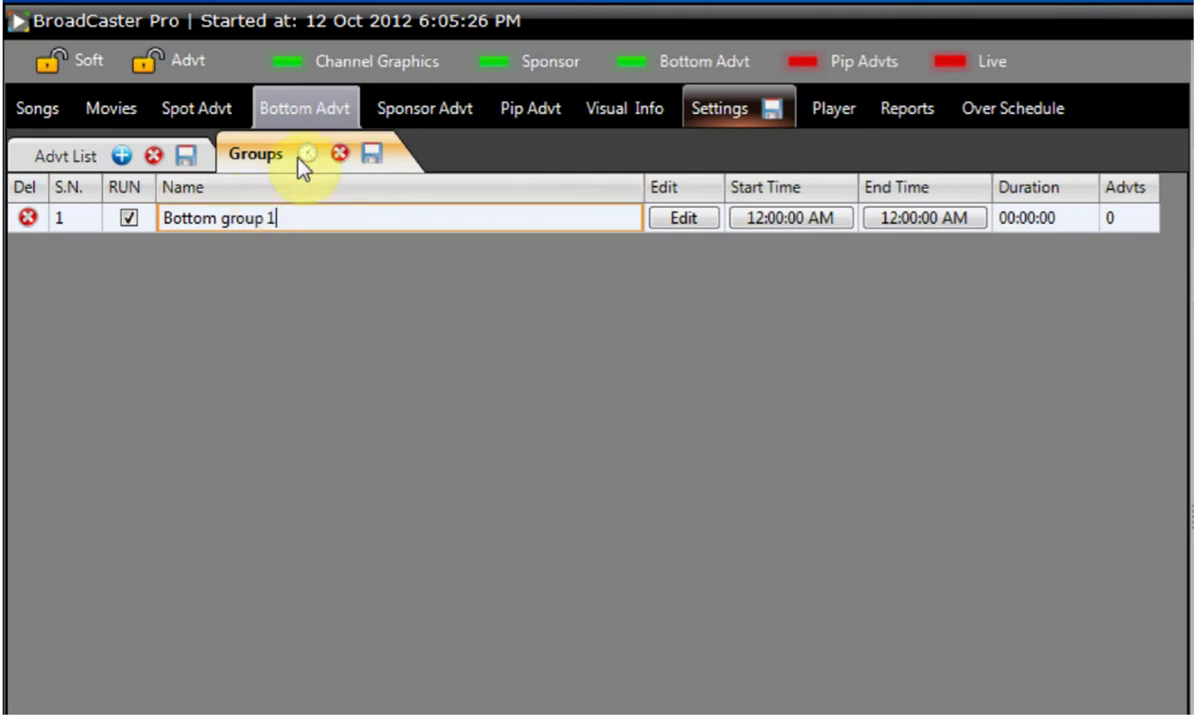
{"action": "left_click", "coordinate": [370, 155]}
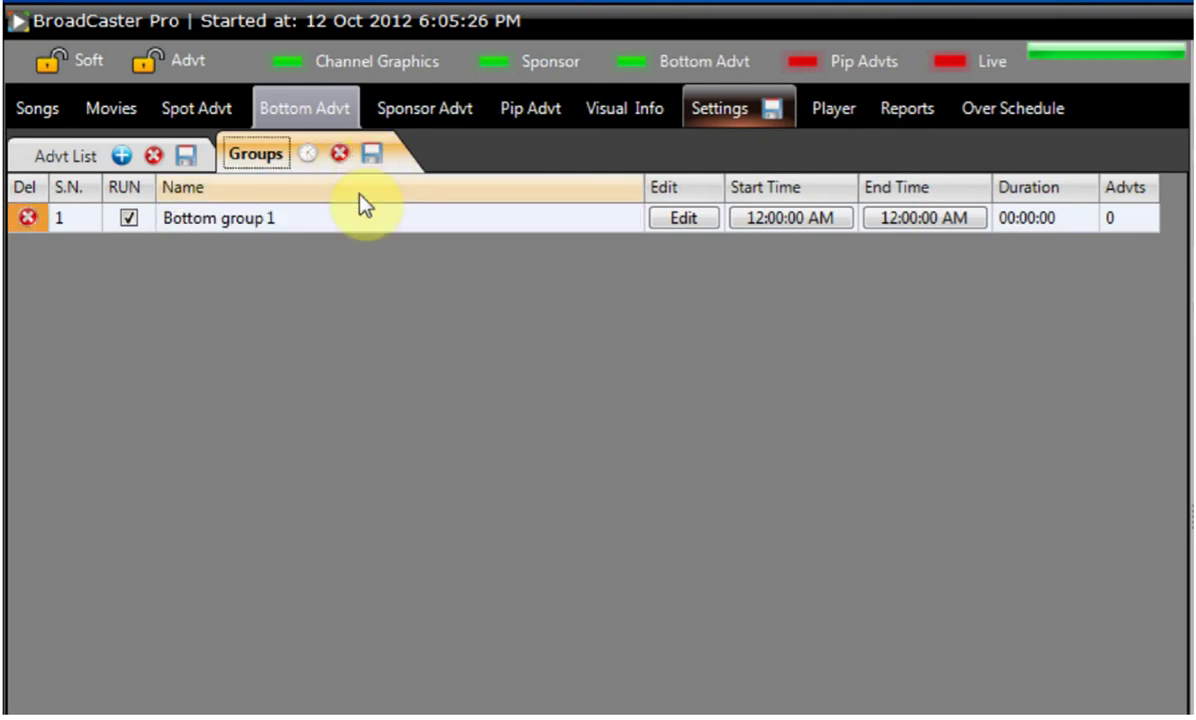
- Set the end time of Bottom group 1 to 07:00:00 PM and save the group list
{"action": "left_click", "coordinate": [186, 224]}
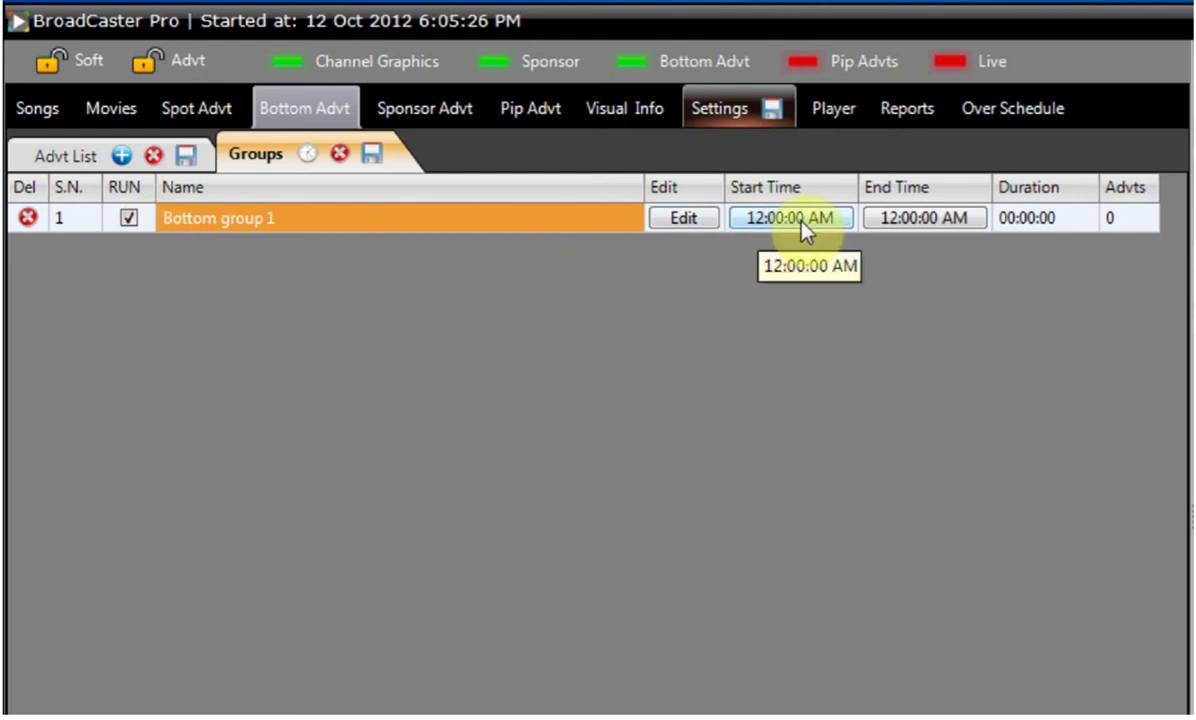
{"action": "left_click", "coordinate": [913, 222]}
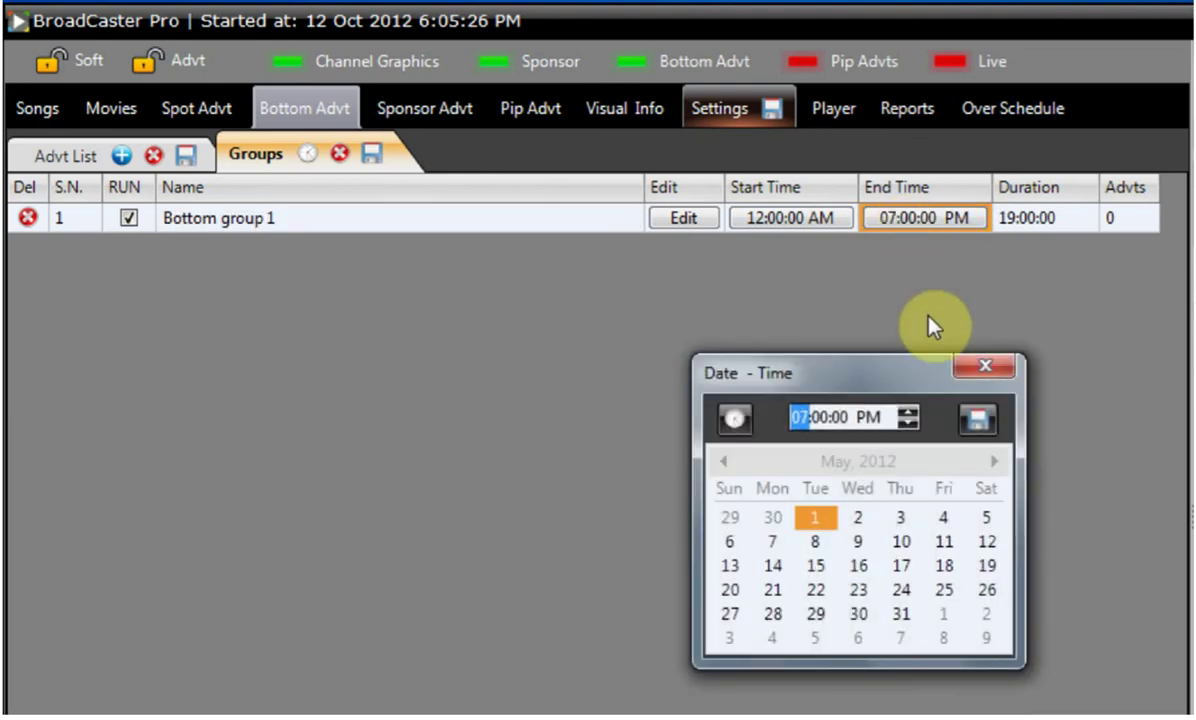
{"action": "left_click", "coordinate": [976, 418]}
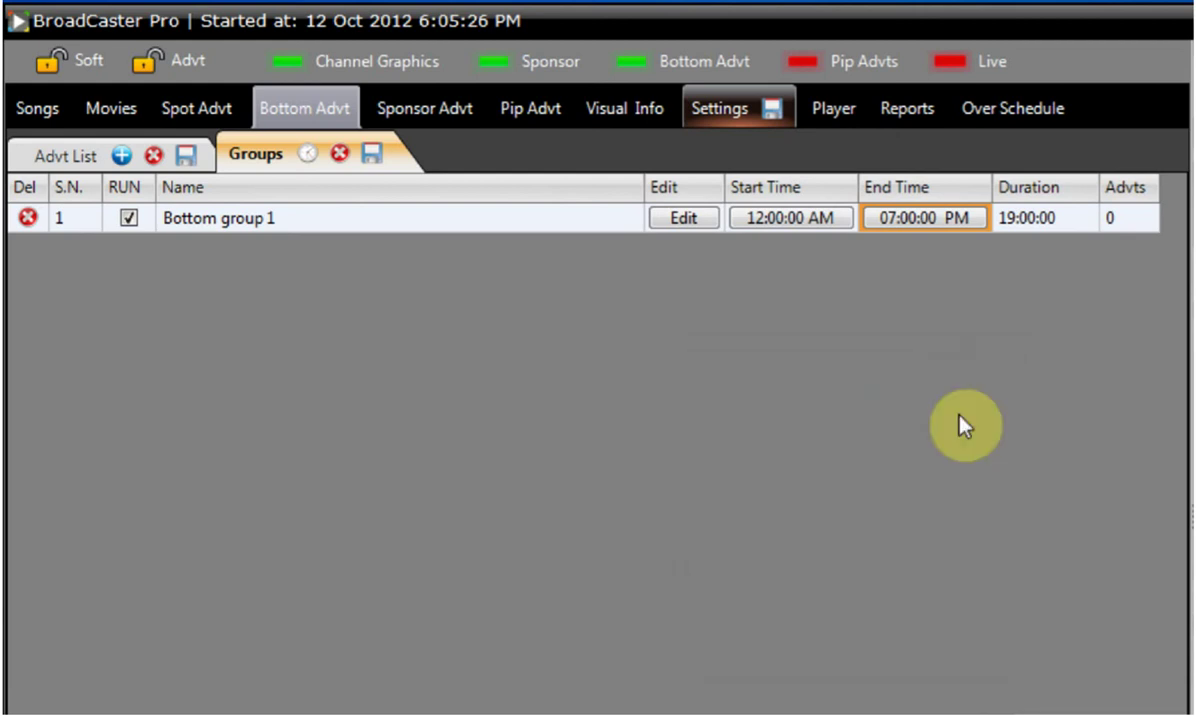
{"action": "left_click", "coordinate": [1027, 222]}
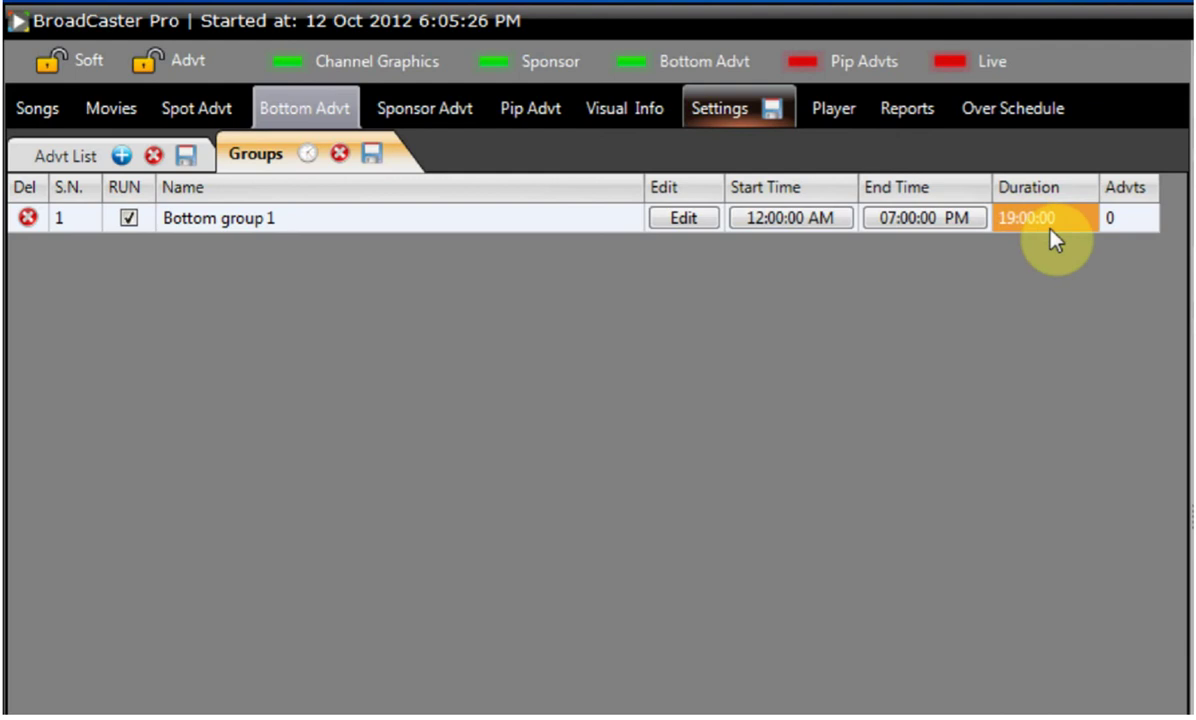
{"action": "left_click", "coordinate": [1145, 226]}
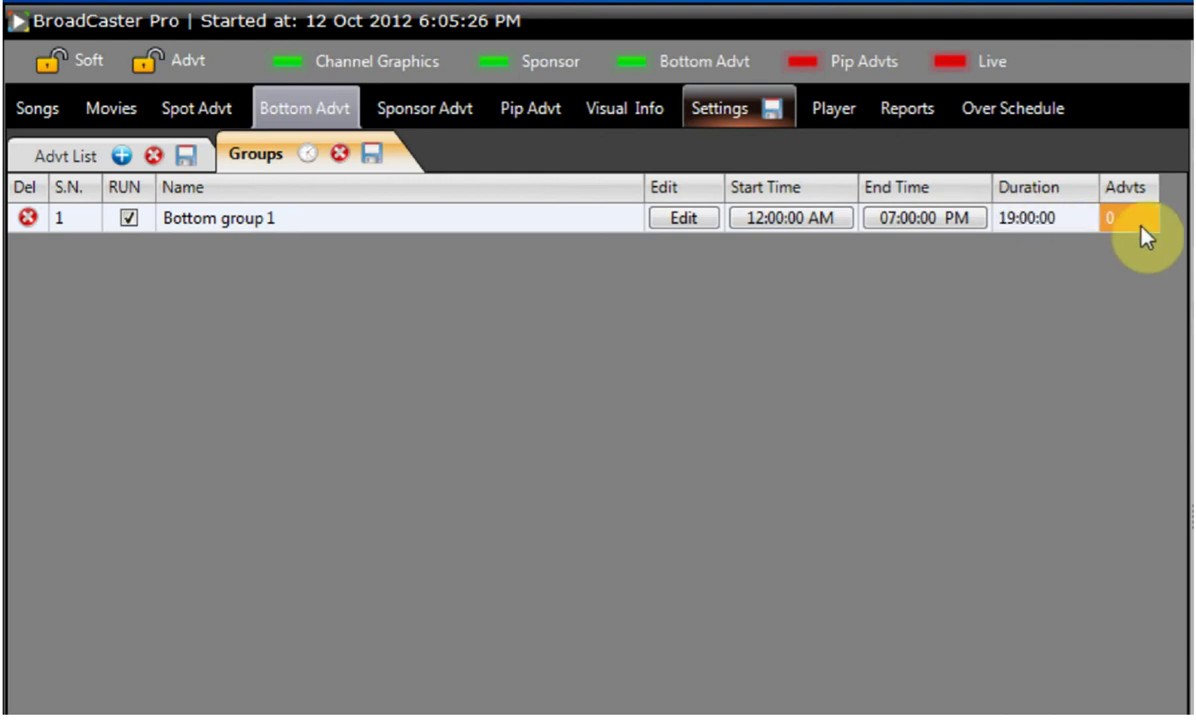
{"action": "left_click", "coordinate": [372, 153]}
- Add audicar, cocacola, hundai, Maruti, mcdonalds and pepsico to Bottom group 1 and return to the group list
{"action": "left_click", "coordinate": [583, 222]}
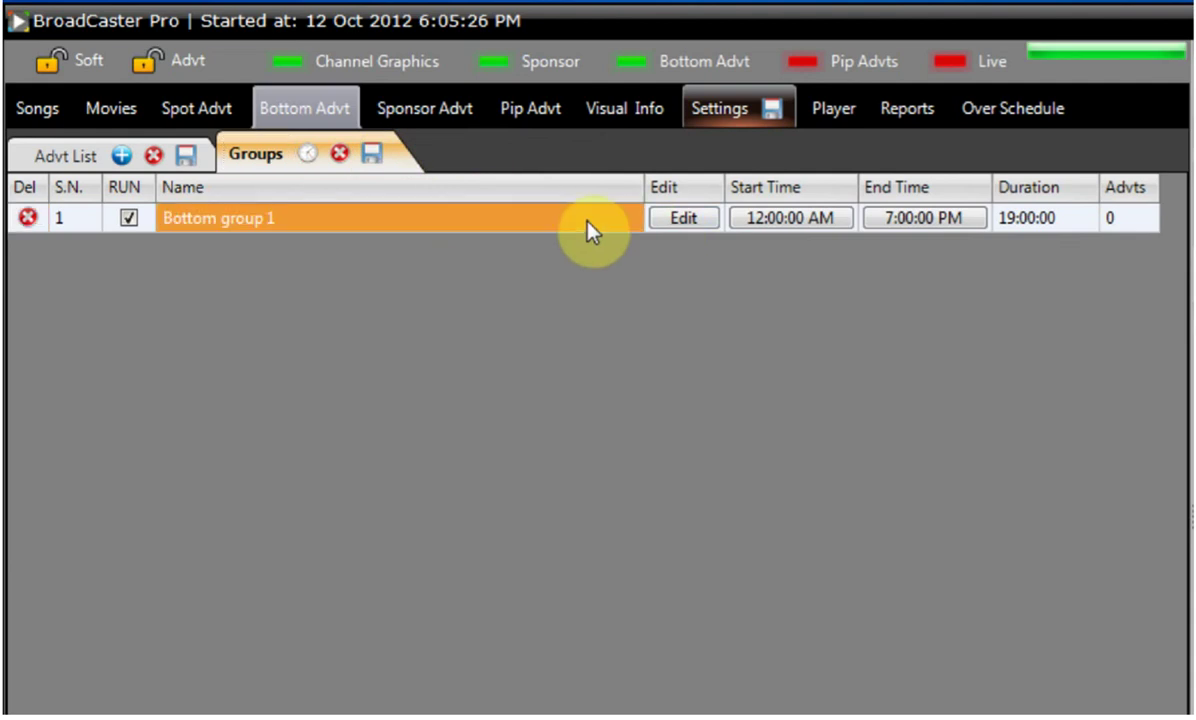
{"action": "left_click", "coordinate": [683, 219]}
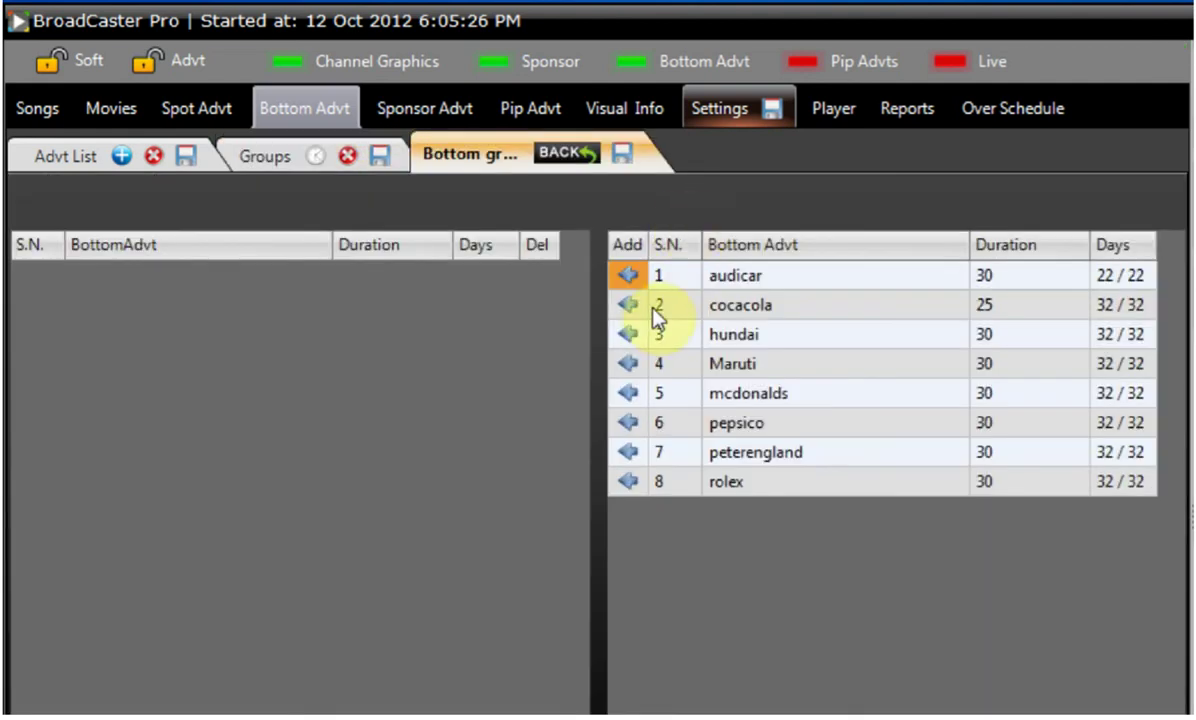
{"action": "left_click", "coordinate": [831, 275]}
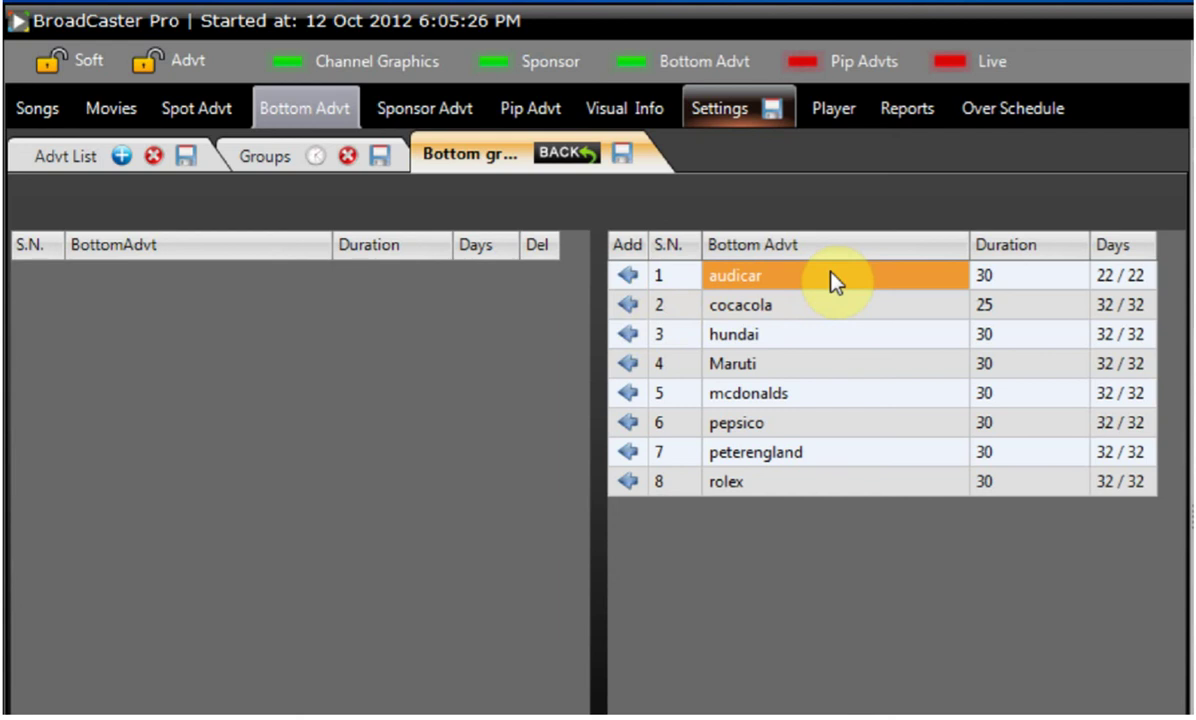
{"action": "left_click", "coordinate": [627, 275]}
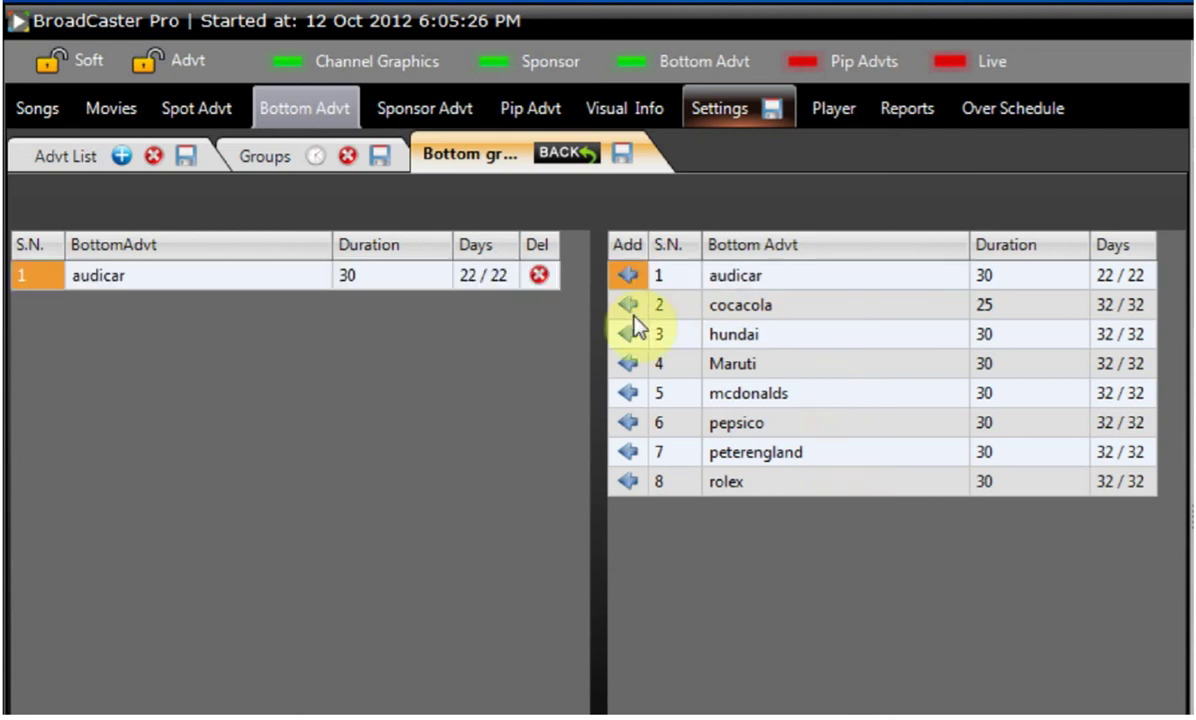
{"action": "left_click", "coordinate": [630, 306]}
{"action": "left_click", "coordinate": [630, 335]}
{"action": "left_click", "coordinate": [630, 364]}
{"action": "left_click", "coordinate": [630, 393]}
{"action": "left_click", "coordinate": [628, 422]}
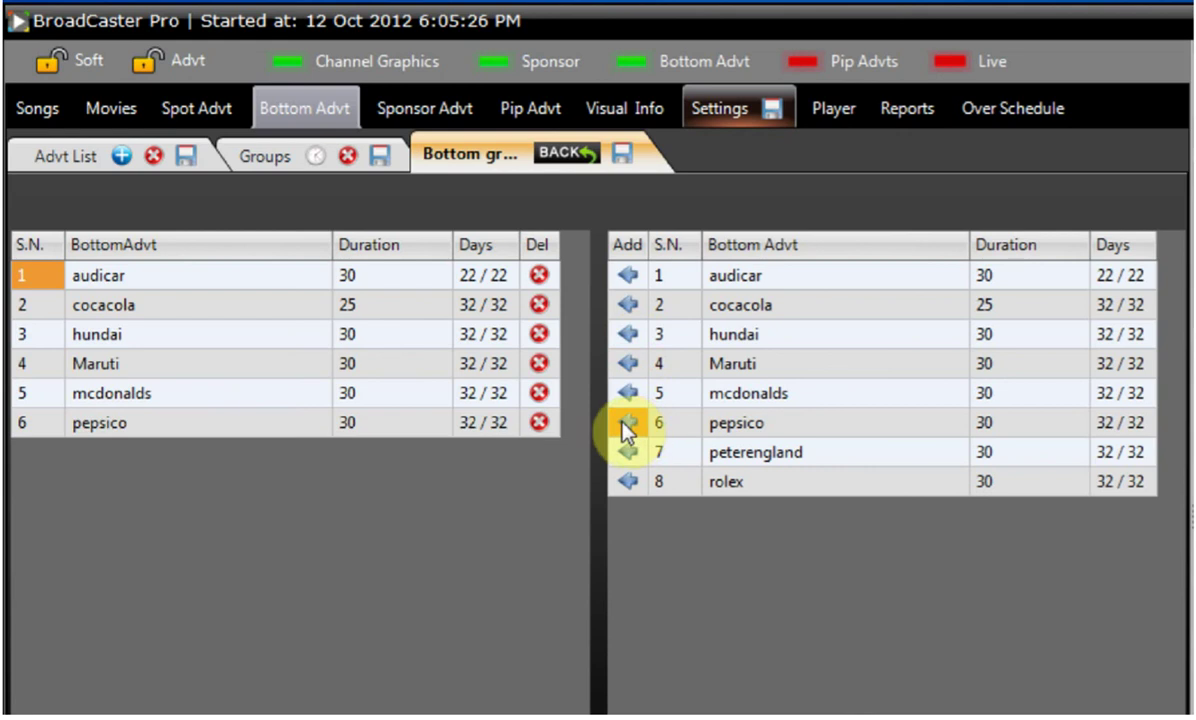
{"action": "left_click", "coordinate": [228, 424]}
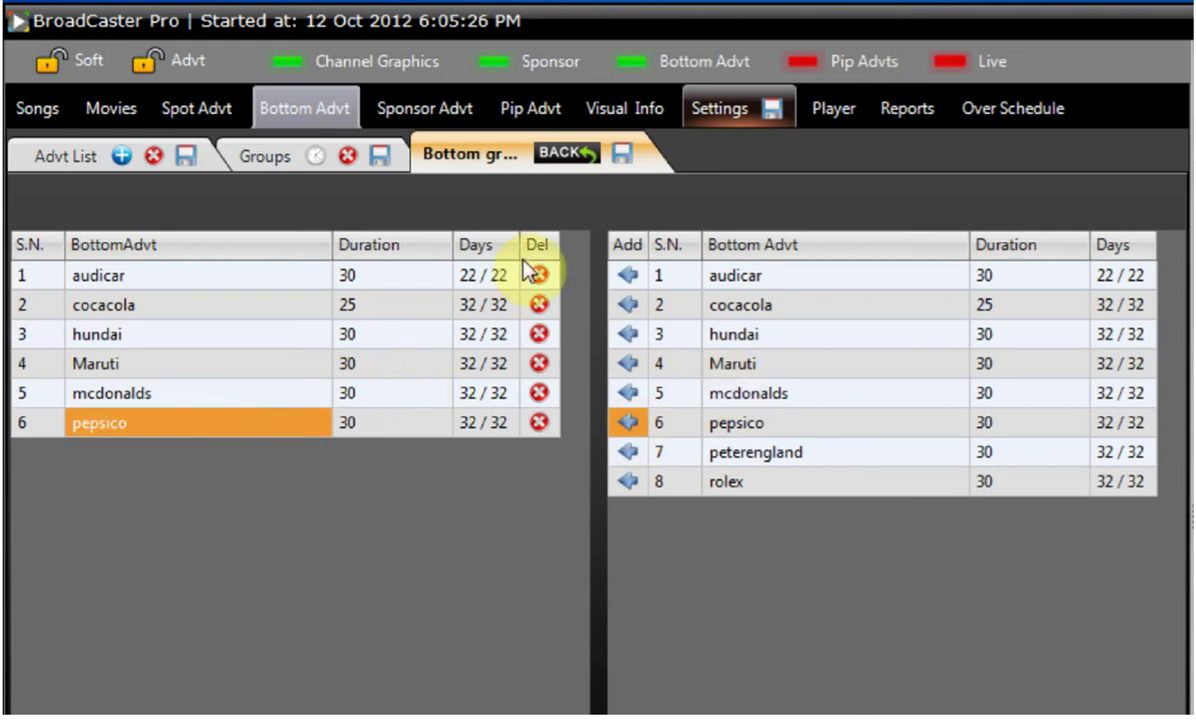
{"action": "left_click", "coordinate": [572, 156]}
{"action": "left_click", "coordinate": [571, 156]}
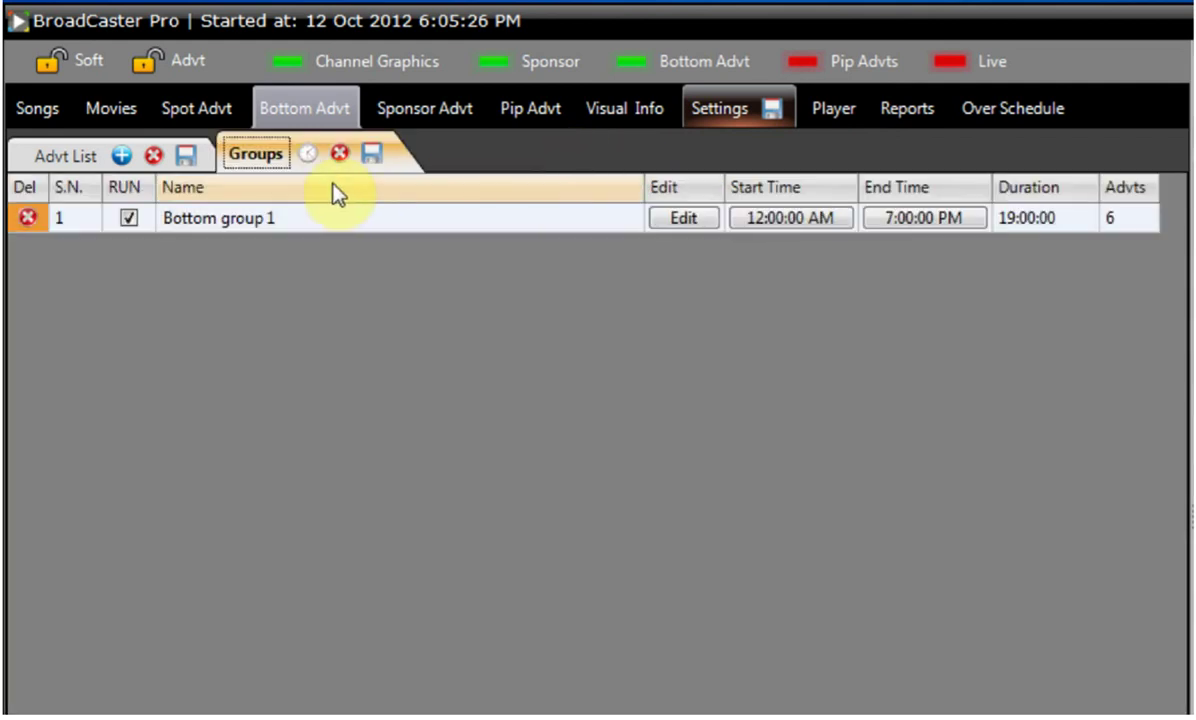
{"action": "left_click", "coordinate": [561, 218]}
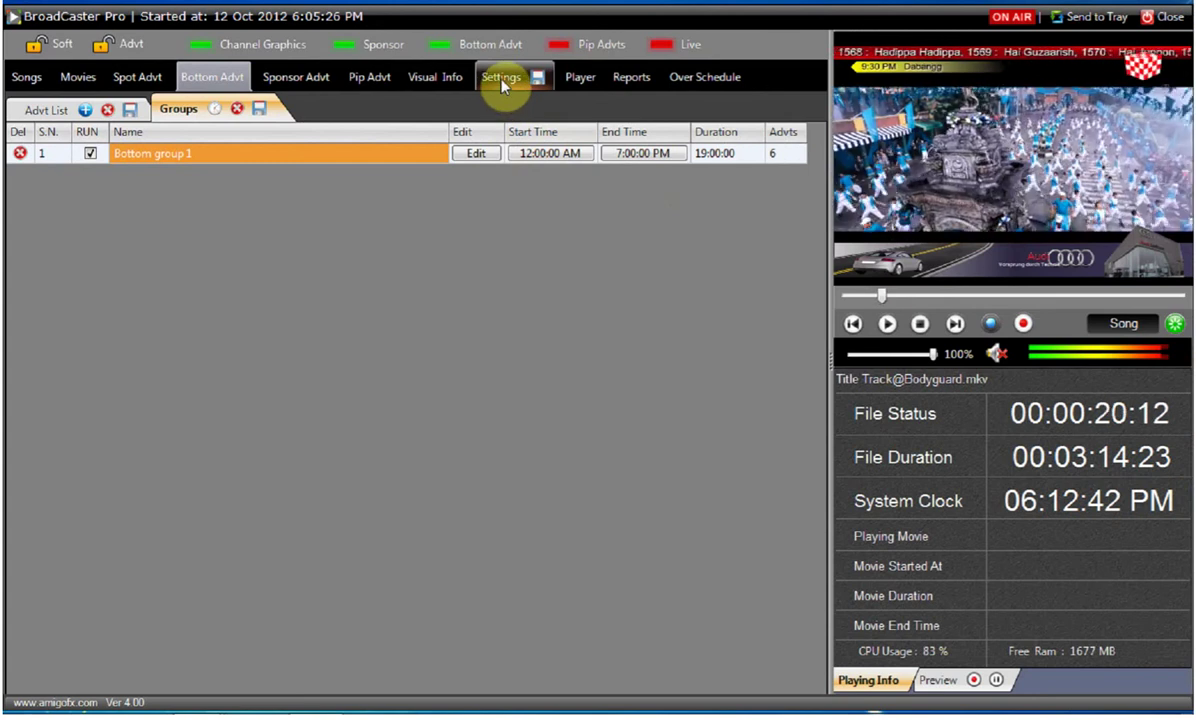
- Disable Bottom Advt Group Scheduling in the program settings and save them
{"action": "left_click", "coordinate": [502, 86]}
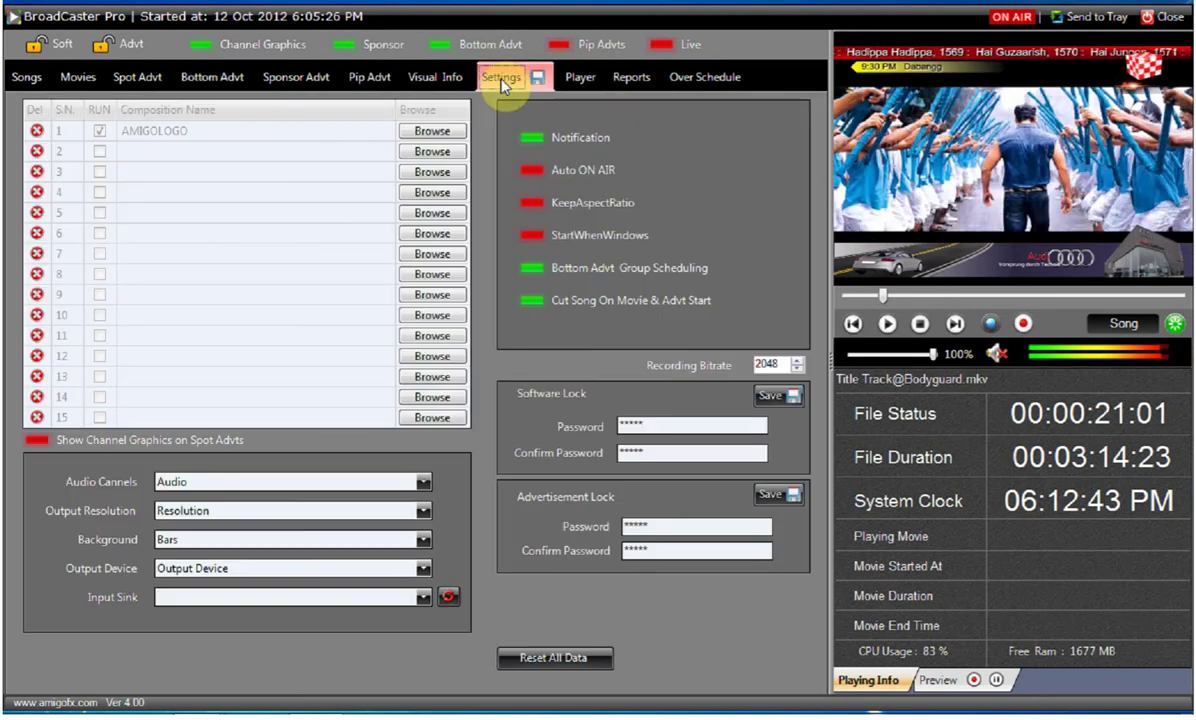
{"action": "left_click", "coordinate": [563, 270]}
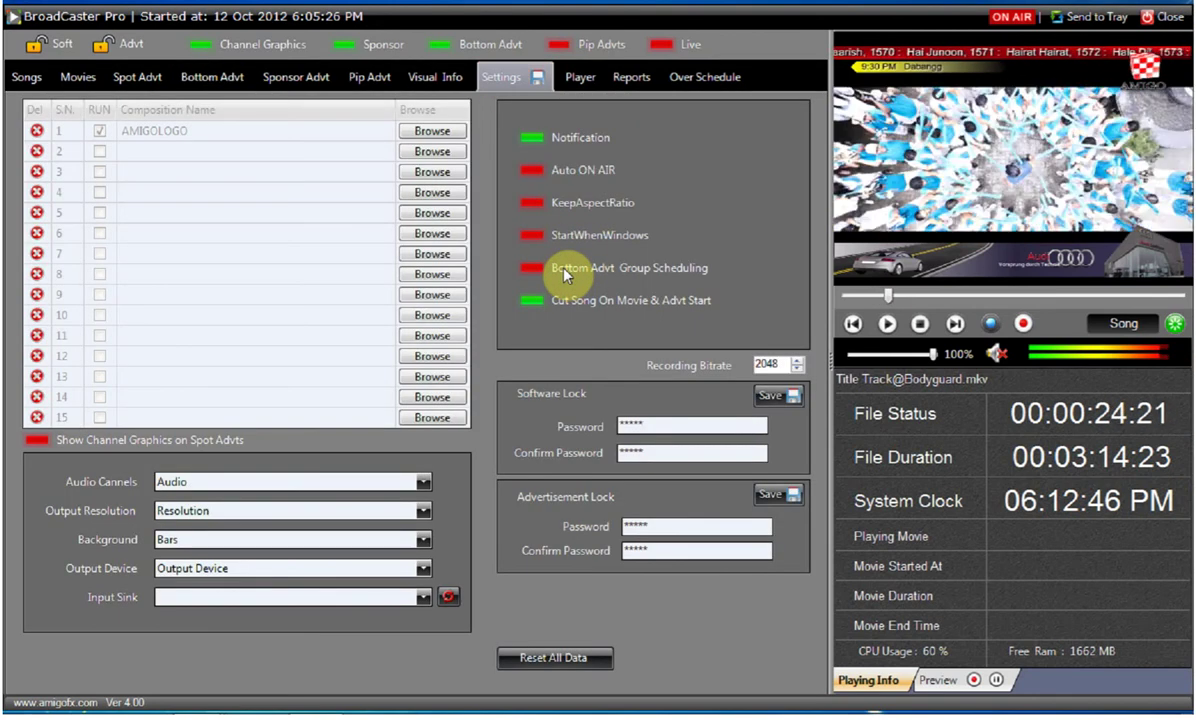
{"action": "left_click", "coordinate": [537, 83]}
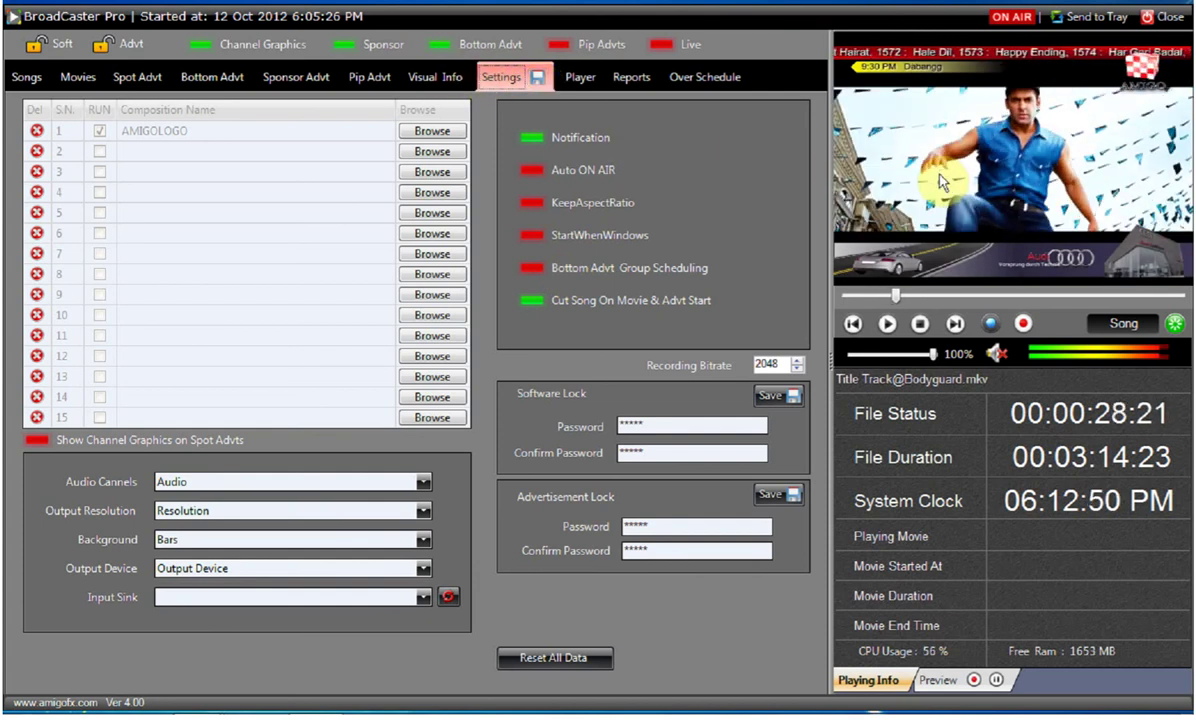
- In the bottom advertisement list, disable the cocacola advertisement's run option and re-enable it
{"action": "left_click", "coordinate": [212, 77]}
{"action": "left_click", "coordinate": [35, 113]}
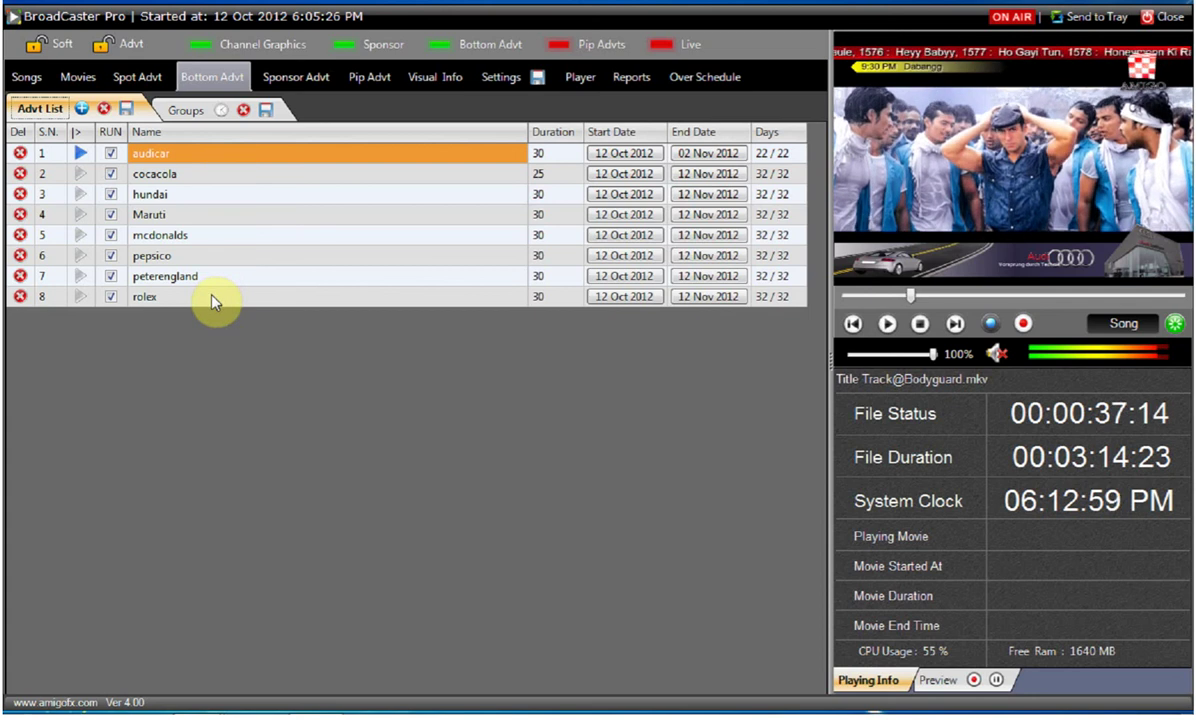
{"action": "left_click", "coordinate": [111, 175]}
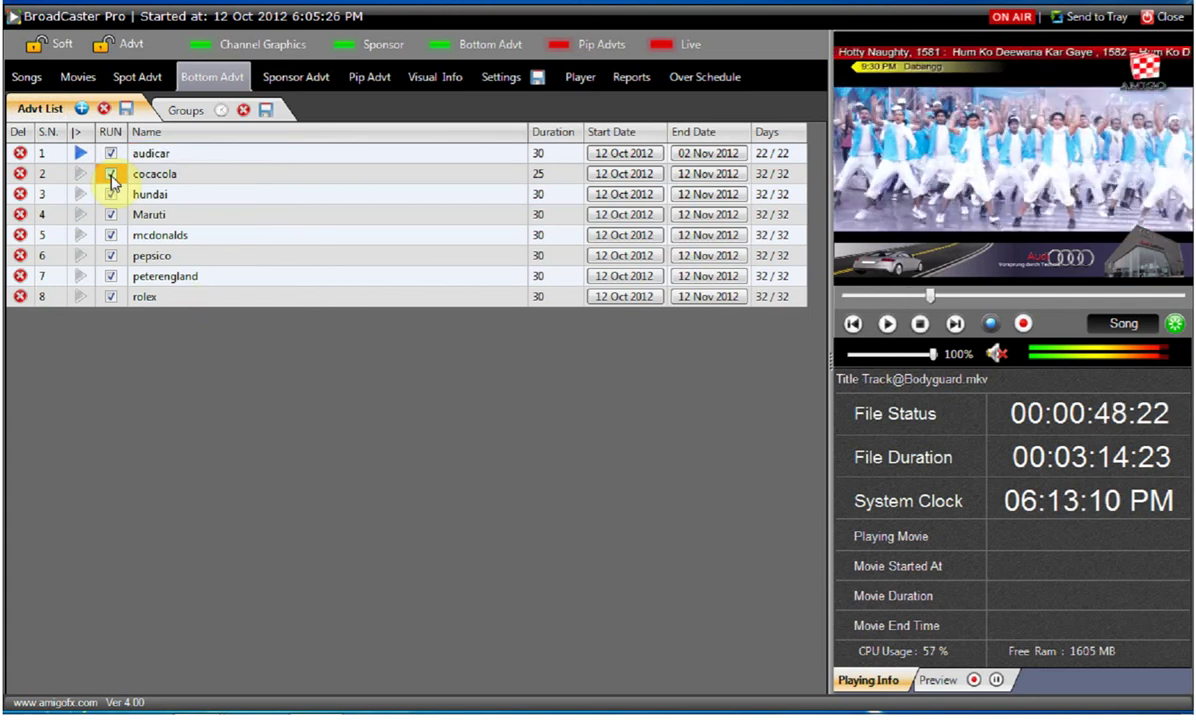
{"action": "left_click", "coordinate": [111, 175]}
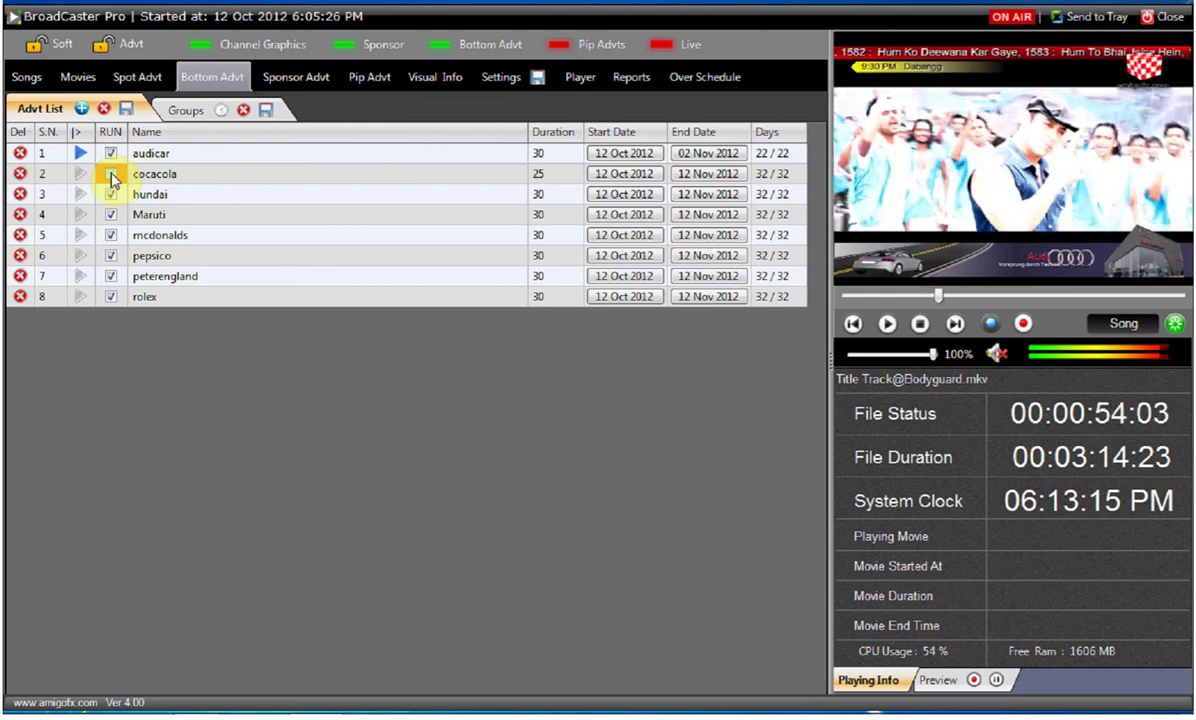
{"action": "left_click", "coordinate": [111, 175]}
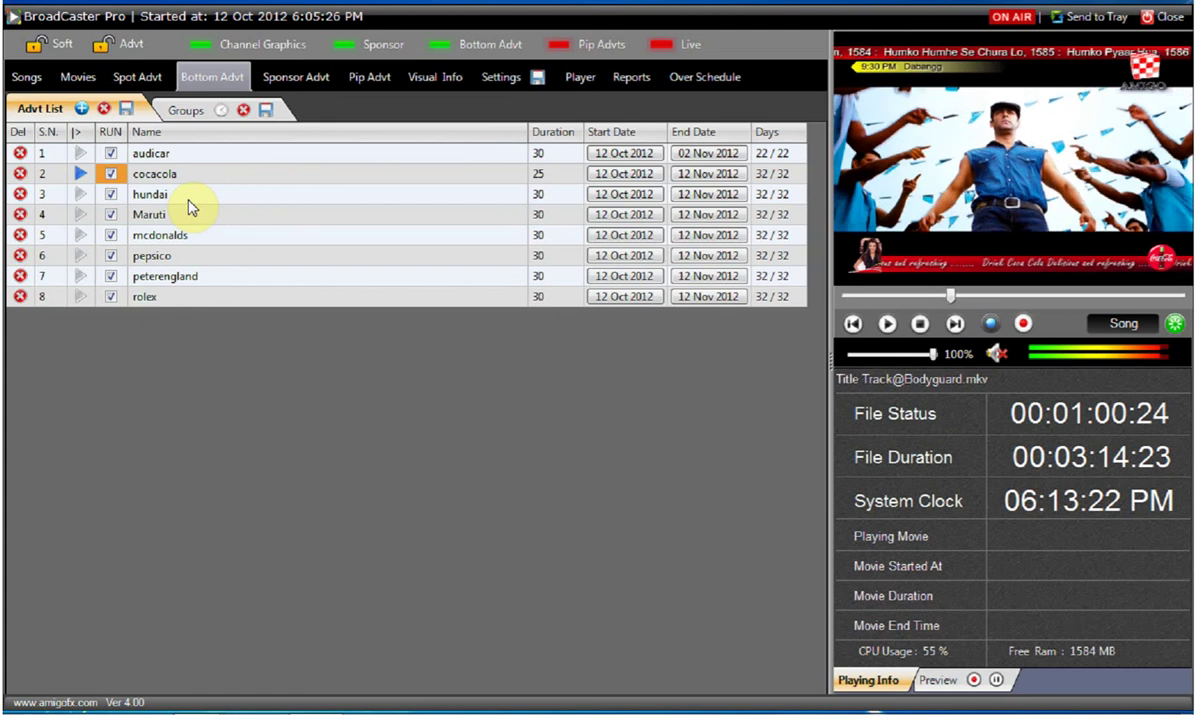